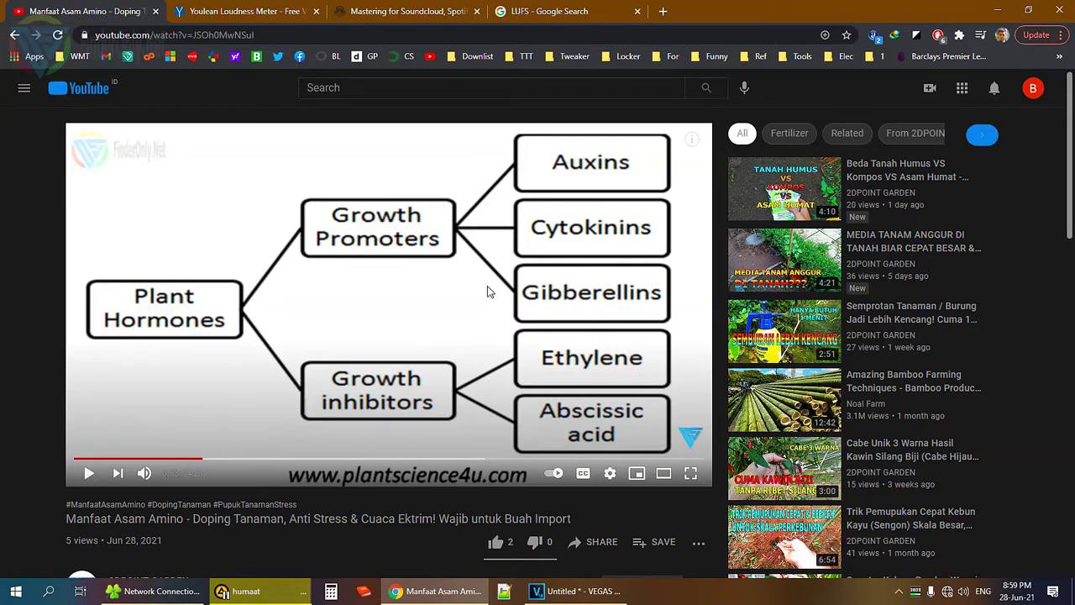
# Show Stats for nerds on the YouTube video to reveal its content loudness reading
pyautogui.rightClick(439, 178)
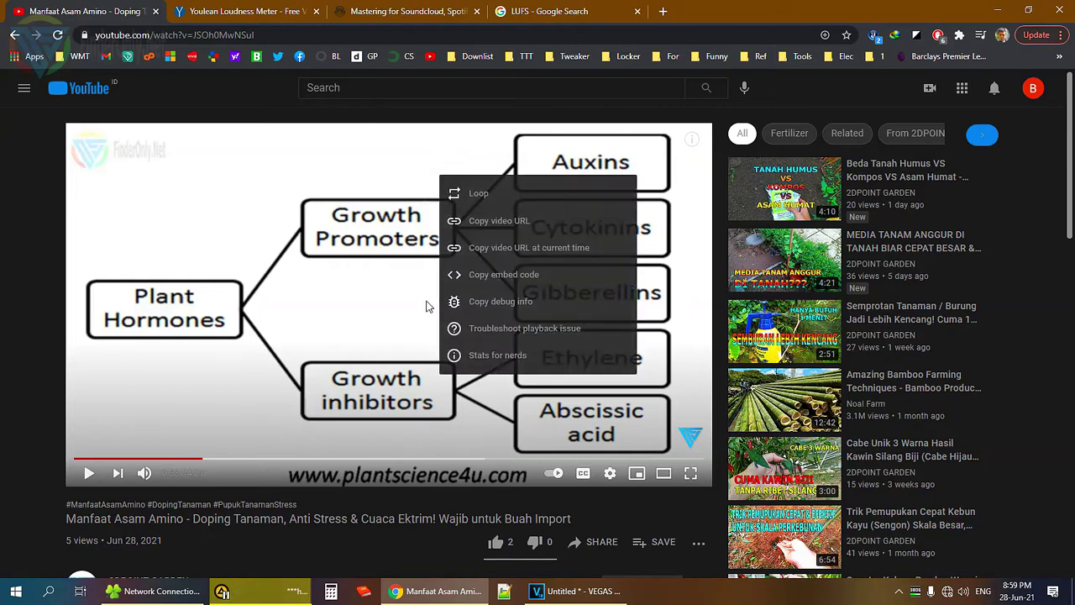
pyautogui.click(515, 363)
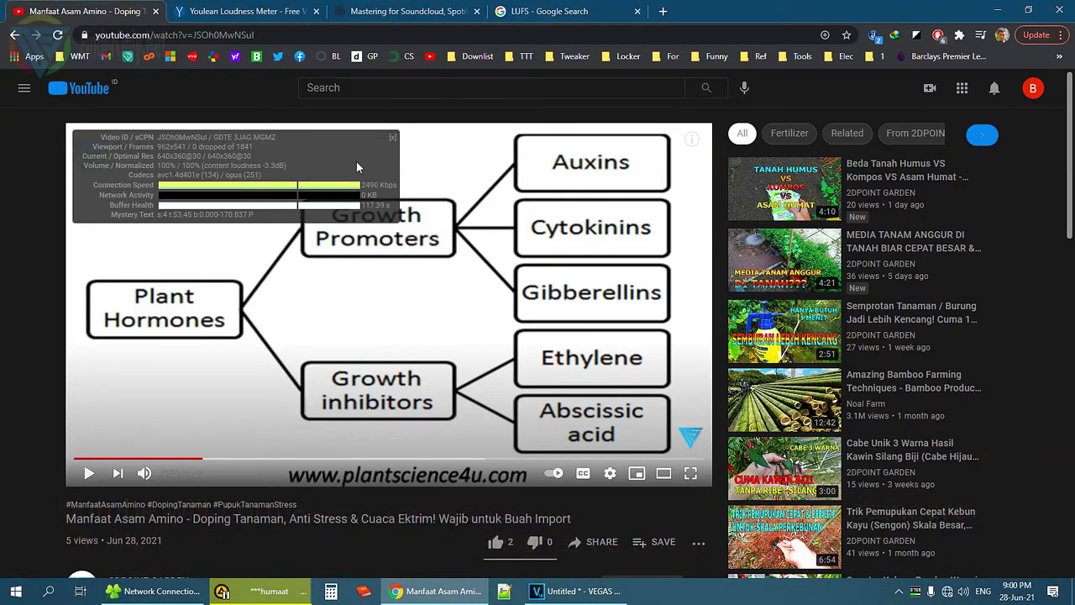
pyautogui.click(413, 12)
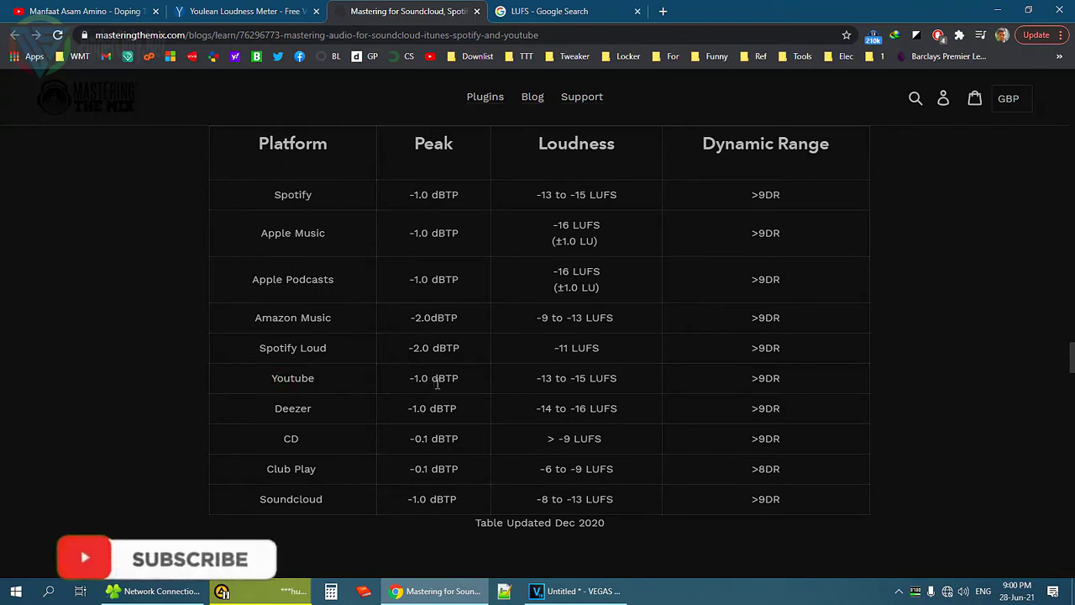
# Check the platform table for YouTube's targets: -1.0 dBTP peak and -13 to -15 LUFS
pyautogui.moveTo(445, 380); pyautogui.dragTo(452, 380)
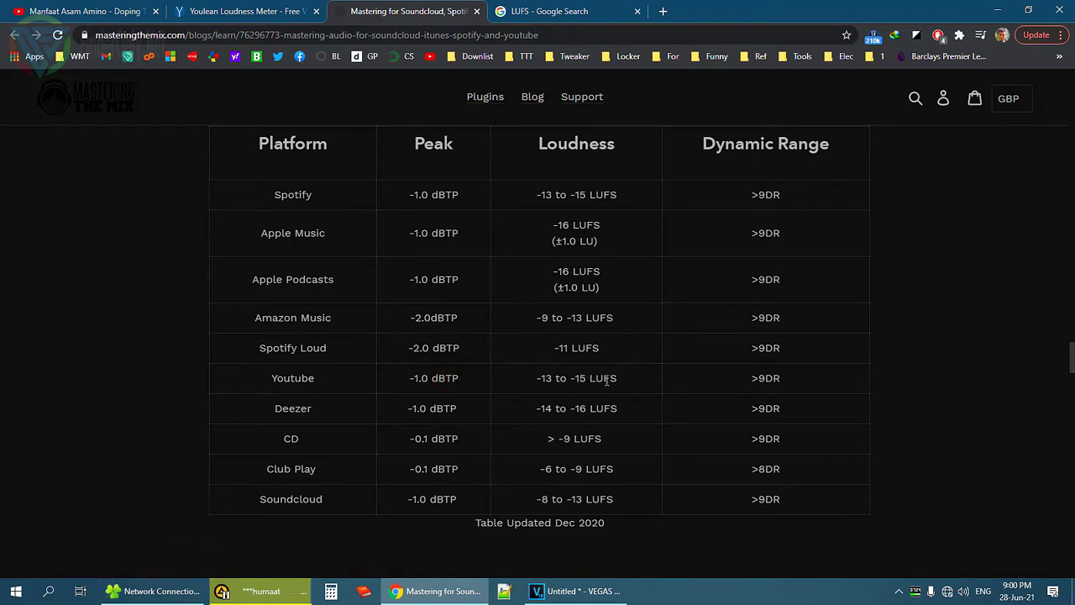
pyautogui.click(570, 11)
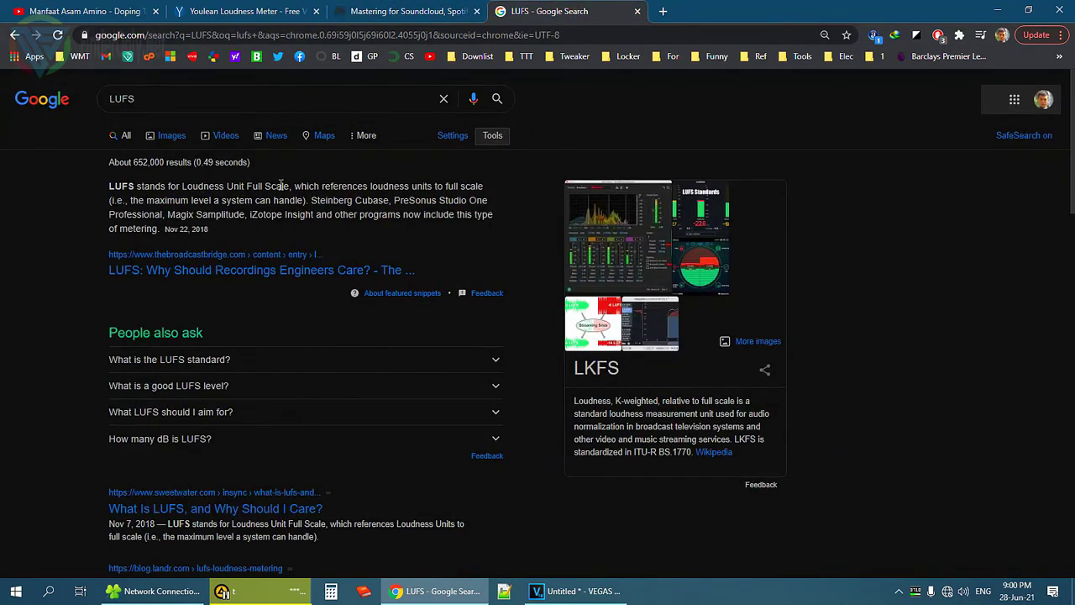
pyautogui.click(389, 8)
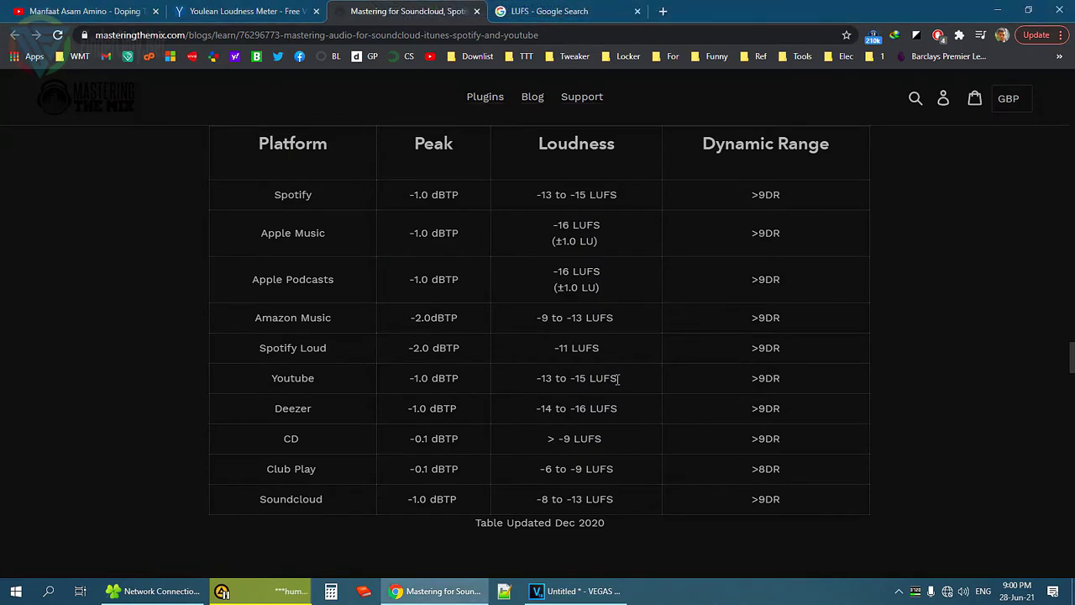
pyautogui.moveTo(623, 386); pyautogui.dragTo(388, 384)
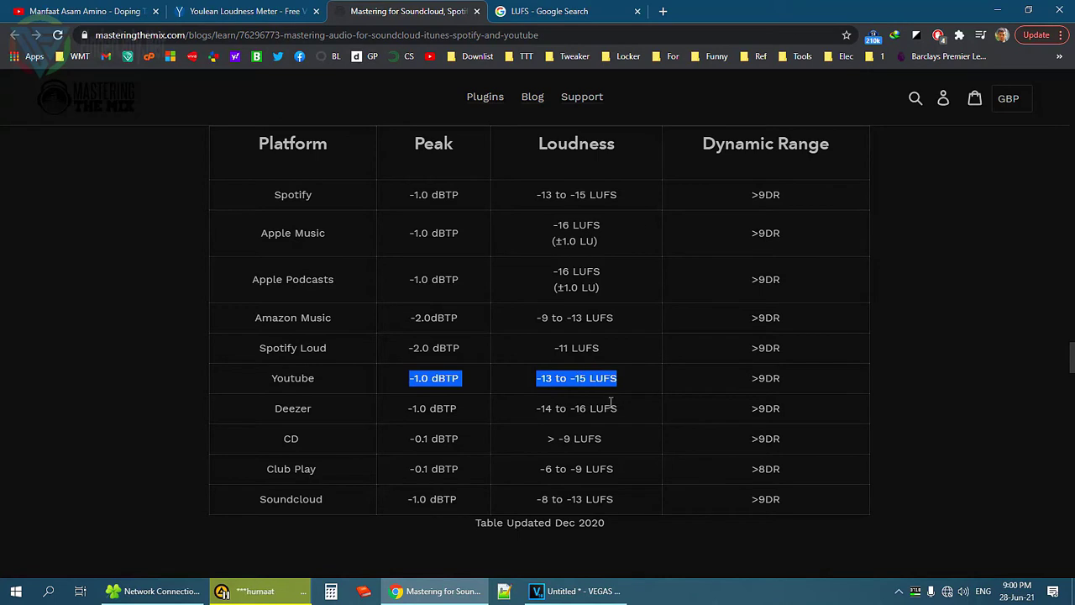
pyautogui.click(602, 382)
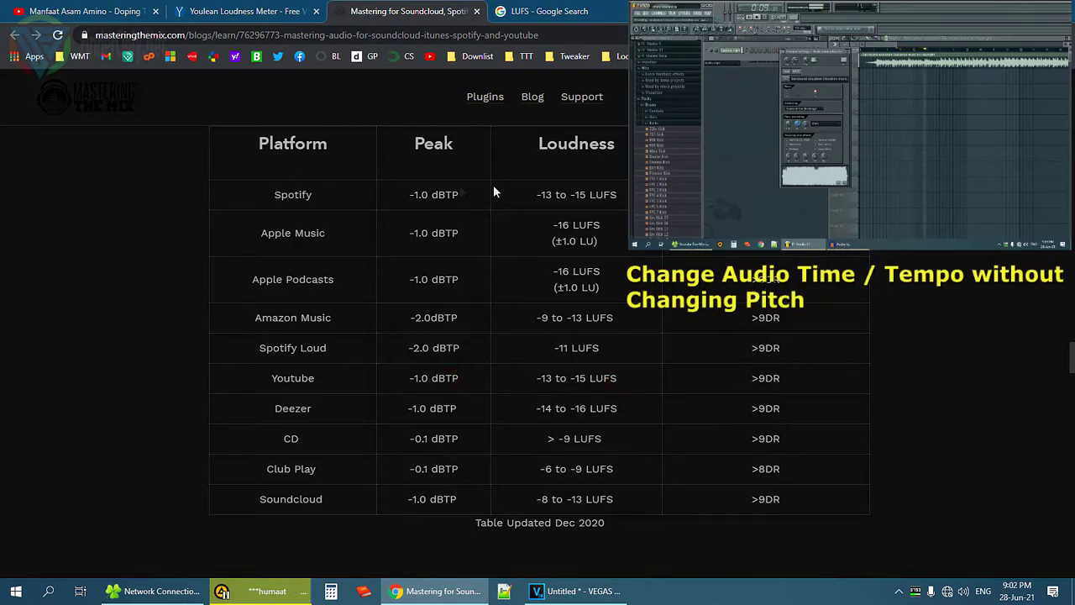
pyautogui.click(234, 10)
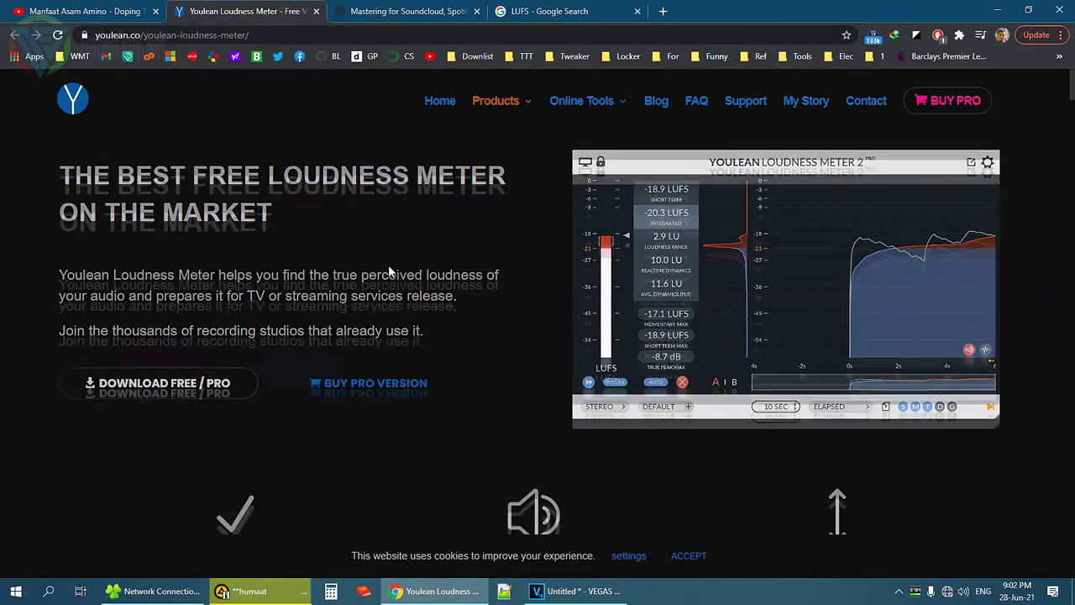
# Scroll through the free Youlean Loudness Meter download page
pyautogui.scroll(-2, 389, 265)
pyautogui.scroll(2, 402, 168)
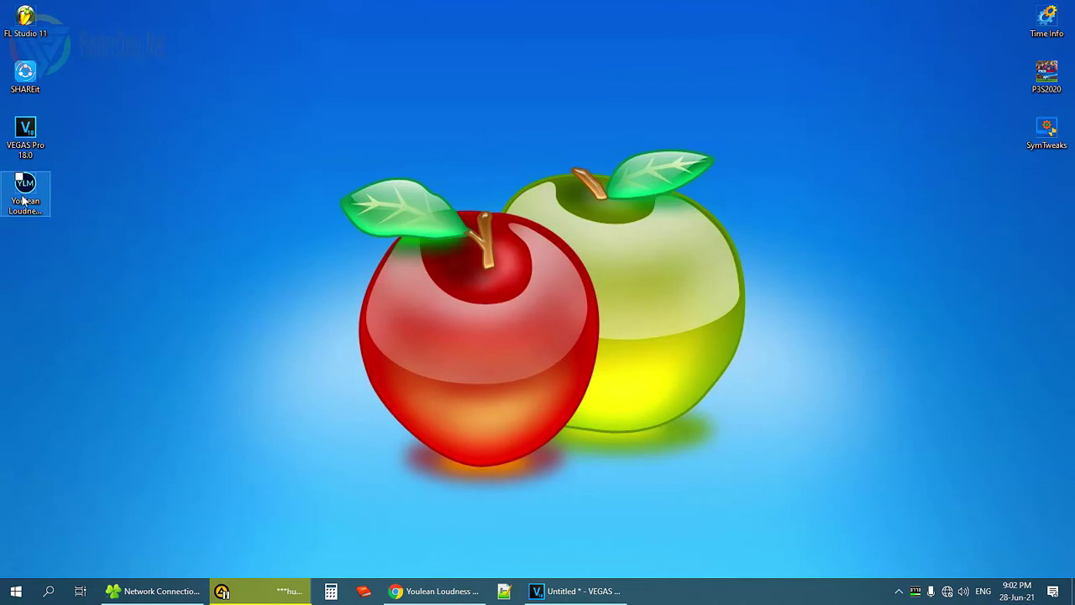
# Refresh the desktop and launch Youlean Loudness Meter 2, moving its window slightly up
pyautogui.rightClick(422, 118)
pyautogui.click(457, 158)
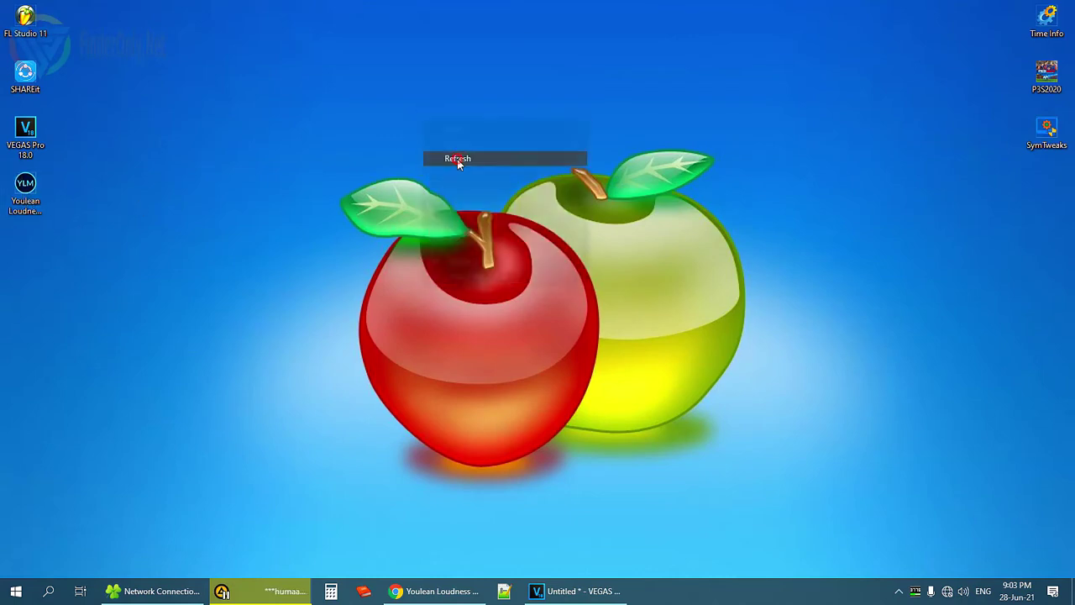
pyautogui.click(39, 185)
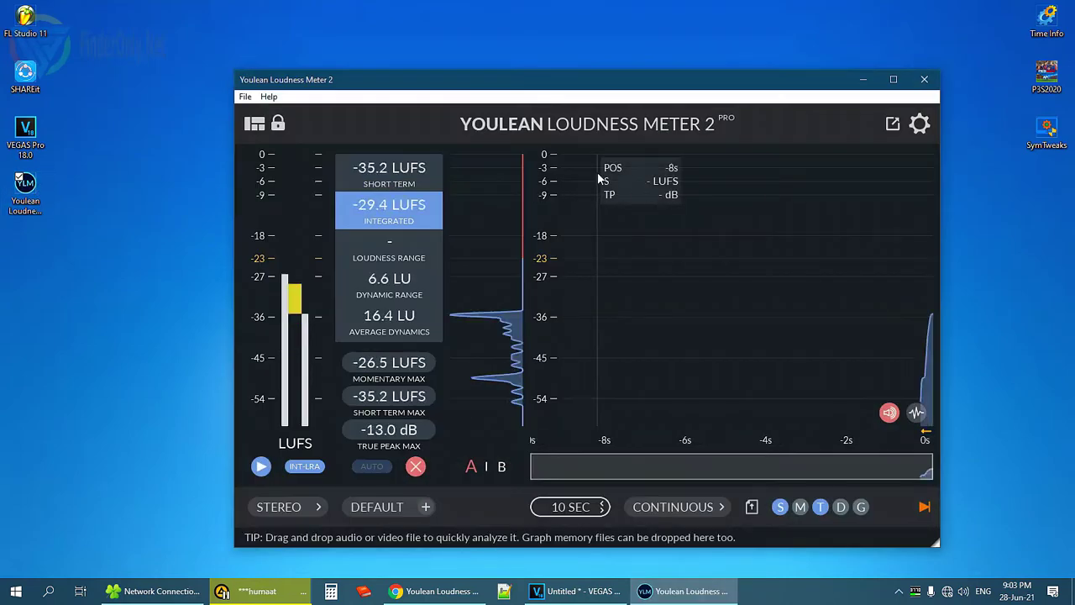
pyautogui.moveTo(617, 87); pyautogui.dragTo(623, 52)
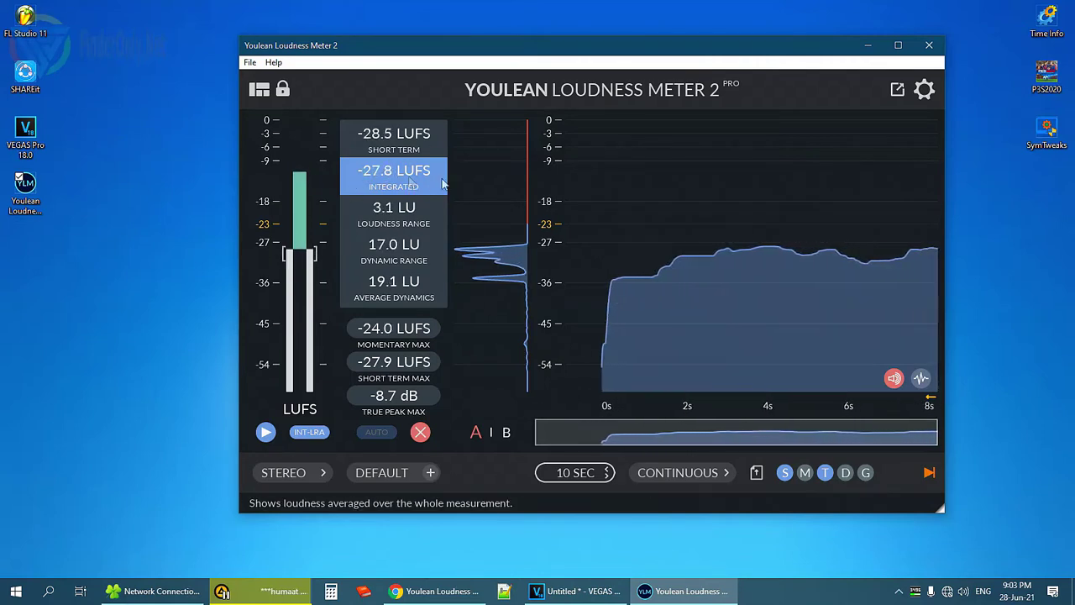
# Set the meter's Driver Type to System Audio and reset all loudness measurements
pyautogui.click(252, 63)
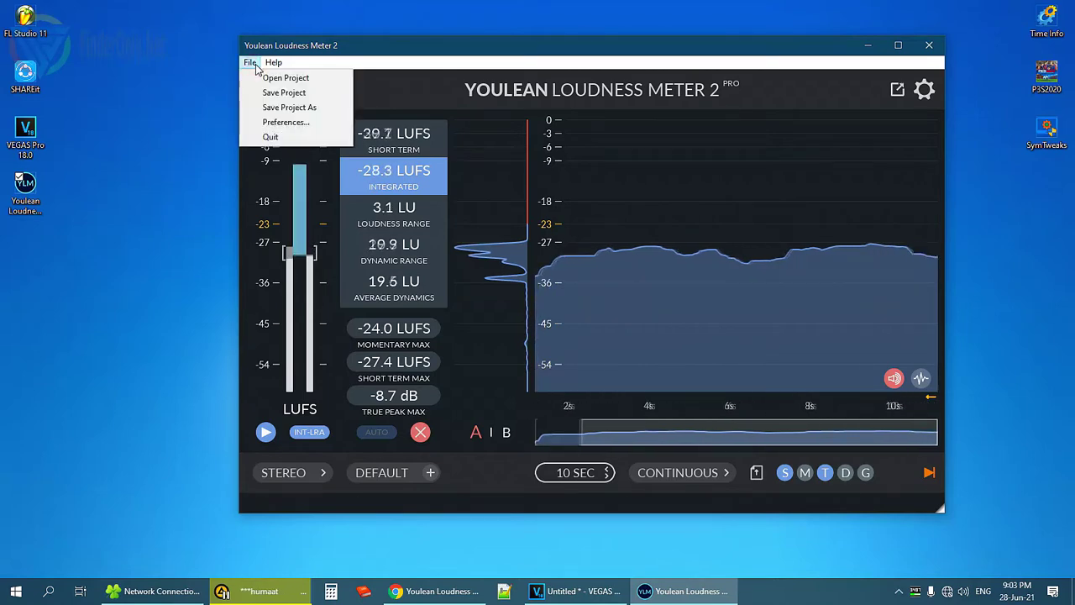
pyautogui.click(273, 122)
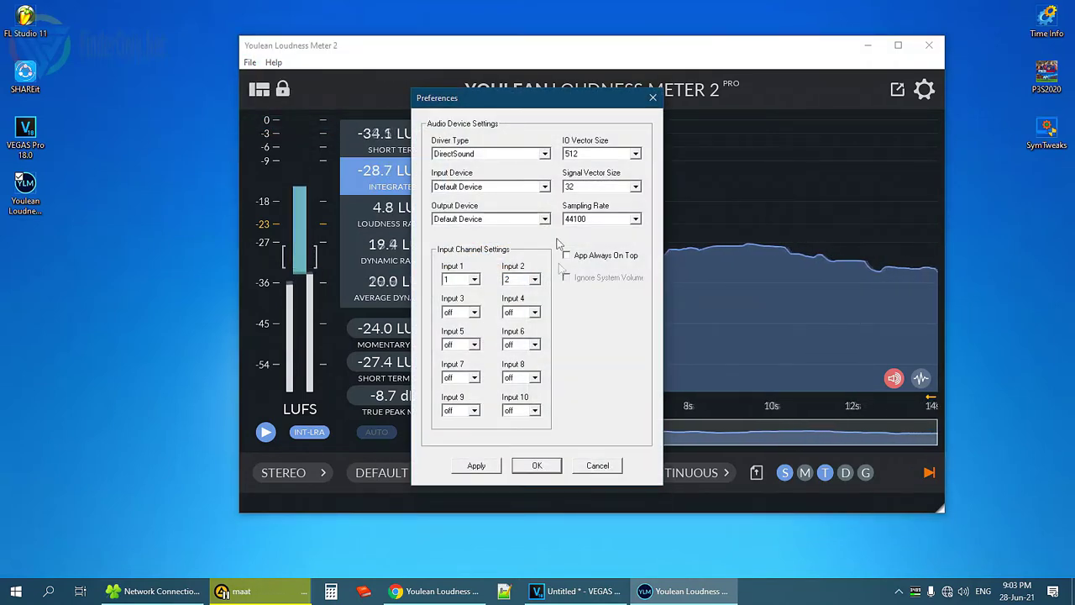
pyautogui.click(545, 154)
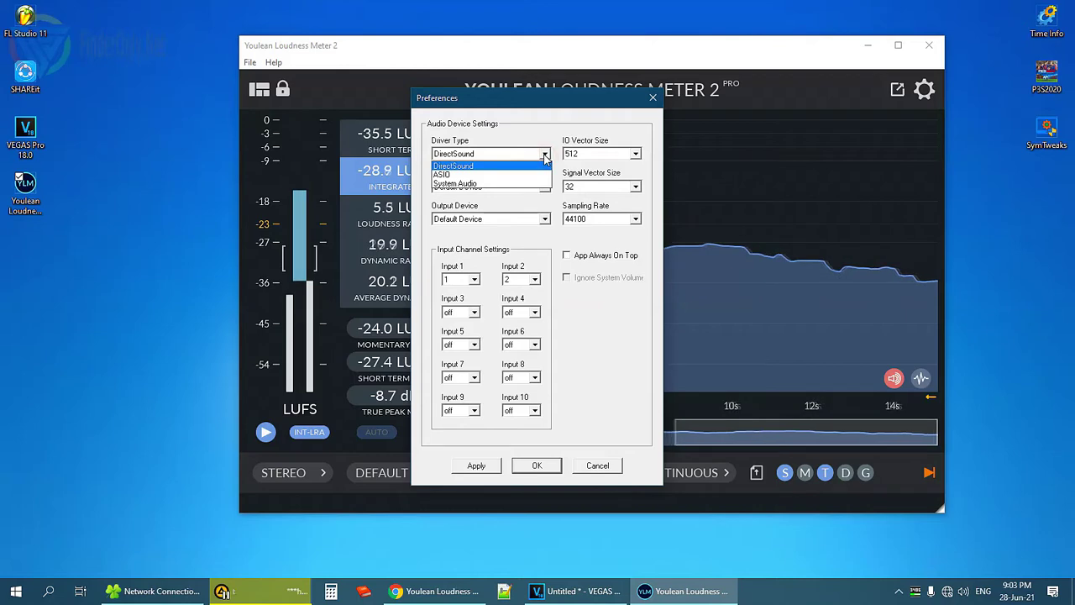
pyautogui.click(485, 183)
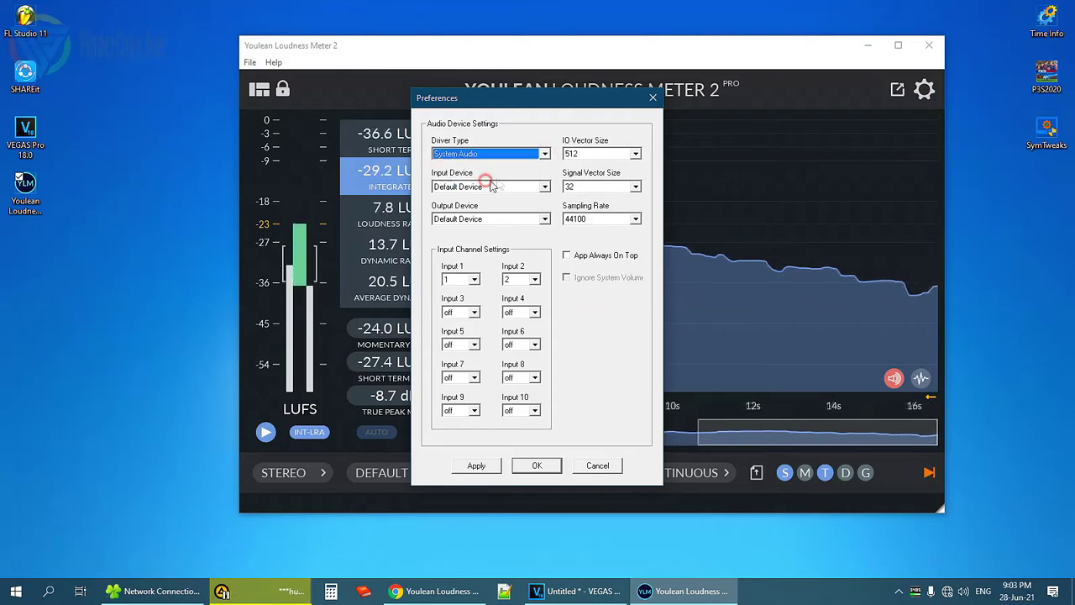
pyautogui.click(476, 465)
pyautogui.click(535, 466)
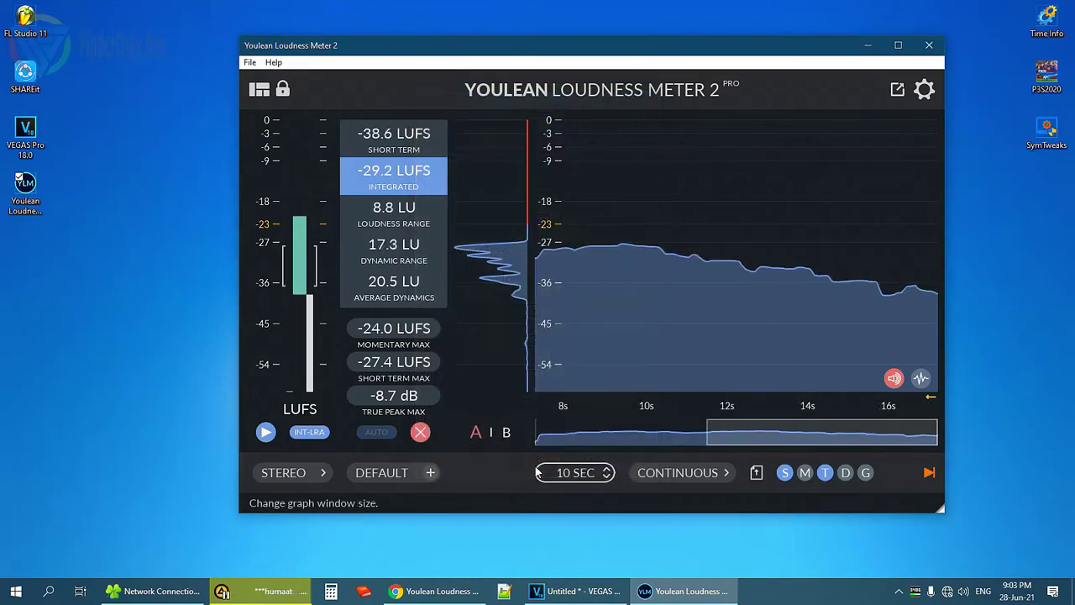
pyautogui.click(420, 432)
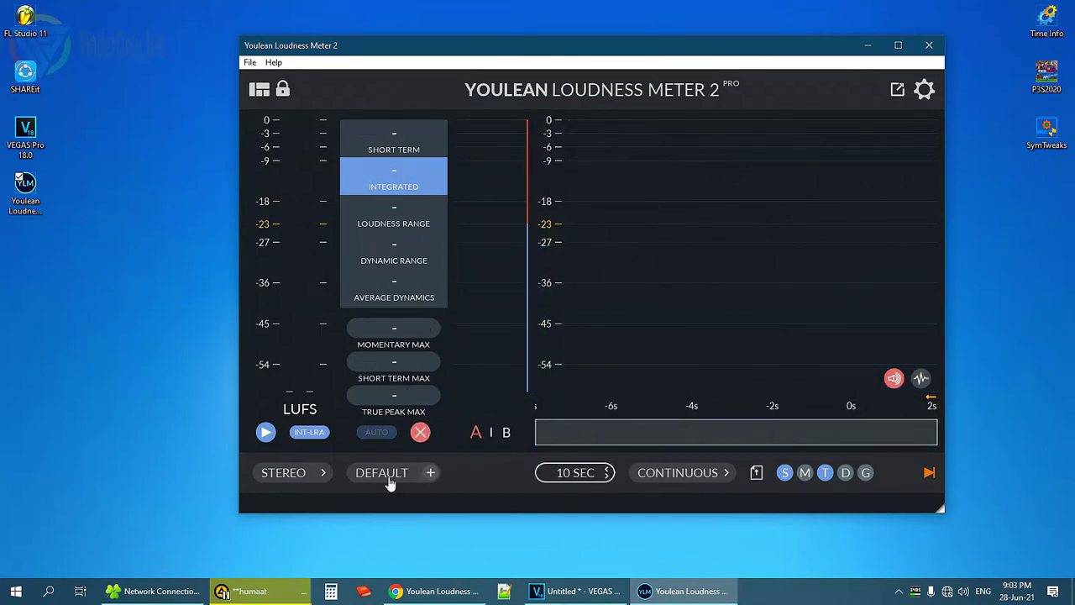
pyautogui.click(260, 591)
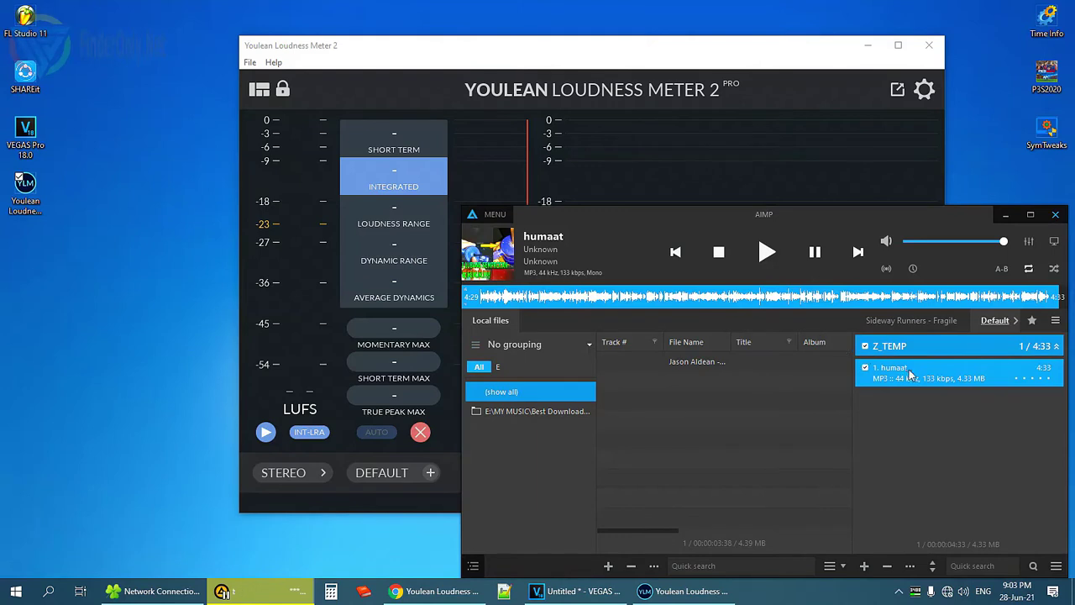
# Play the humaat track and read -24.6 LUFS integrated, -0.0 dB true peak
pyautogui.doubleClick(909, 373)
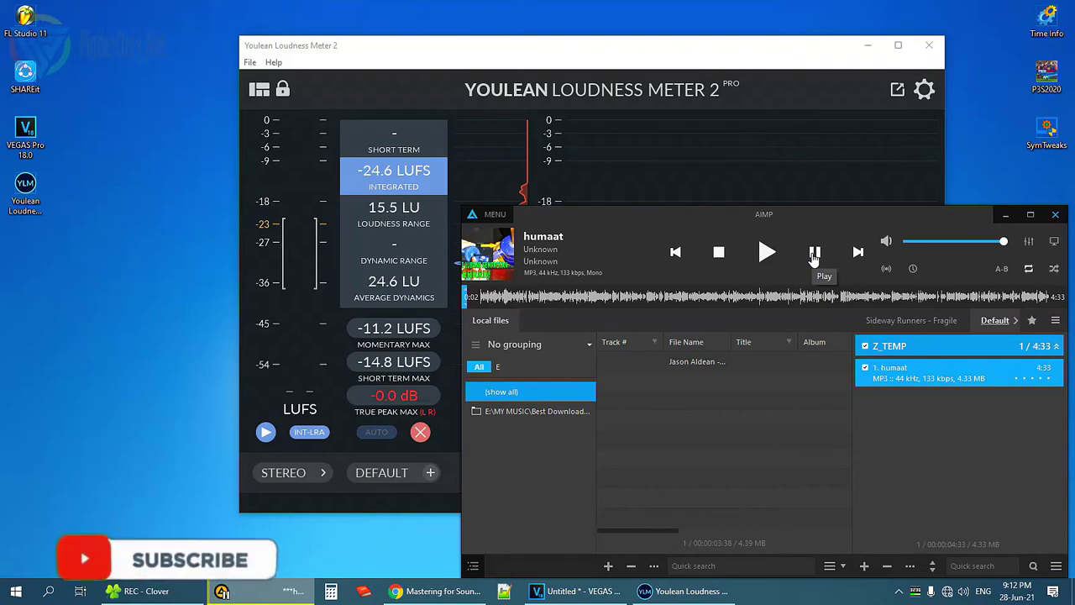
pyautogui.click(1056, 217)
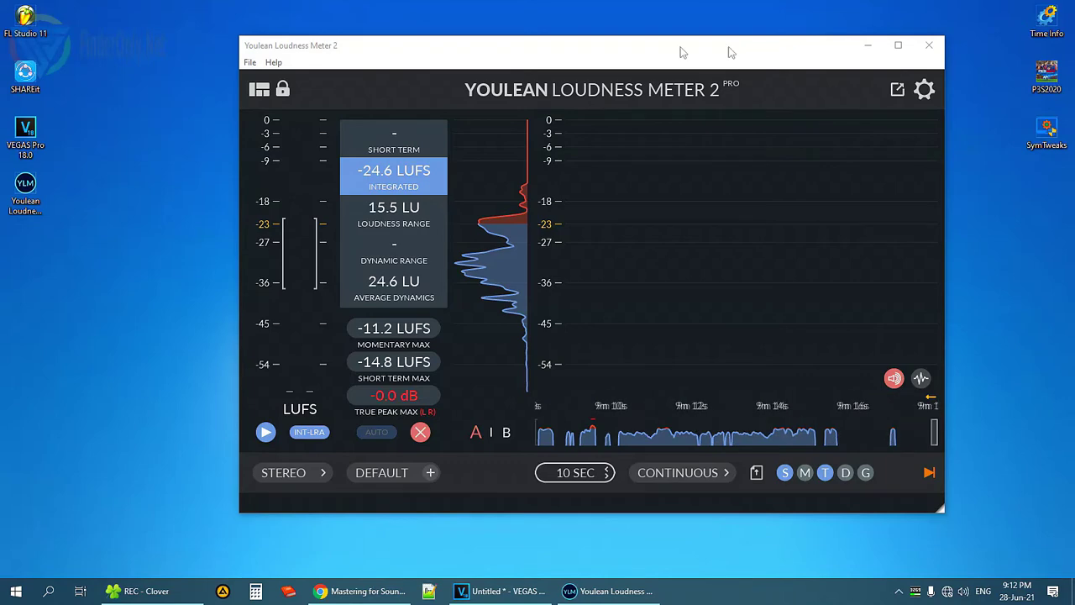
pyautogui.moveTo(605, 52); pyautogui.dragTo(573, 26)
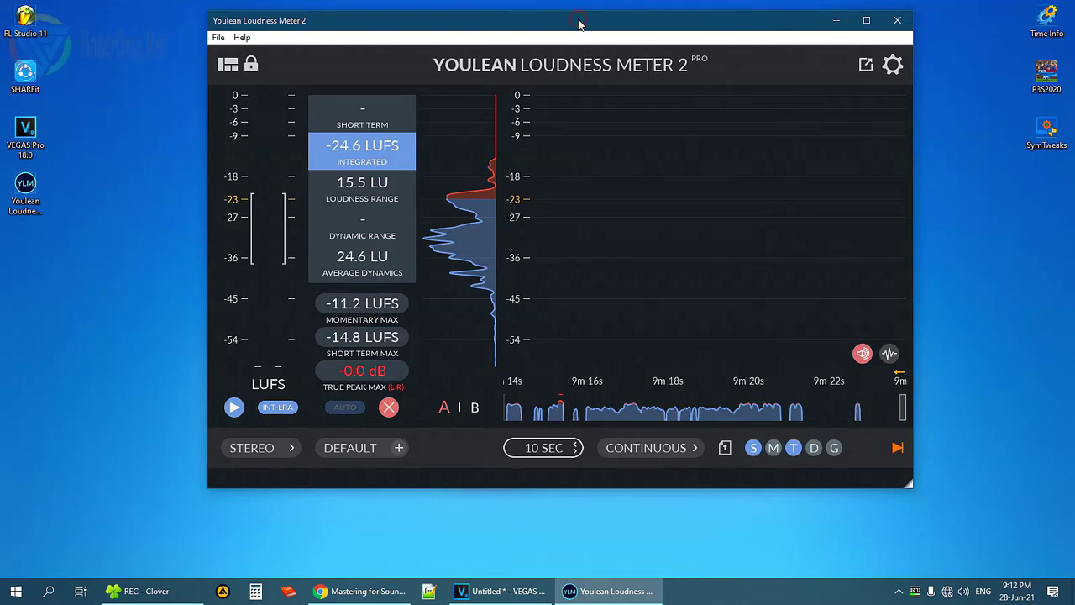
pyautogui.moveTo(579, 25); pyautogui.dragTo(569, 31)
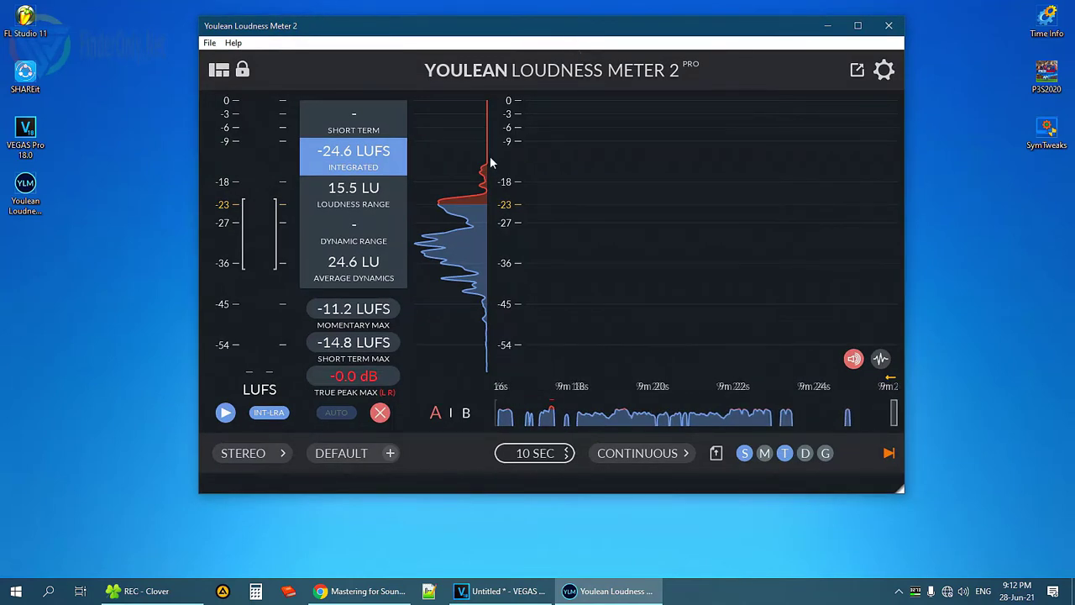
pyautogui.click(1002, 310)
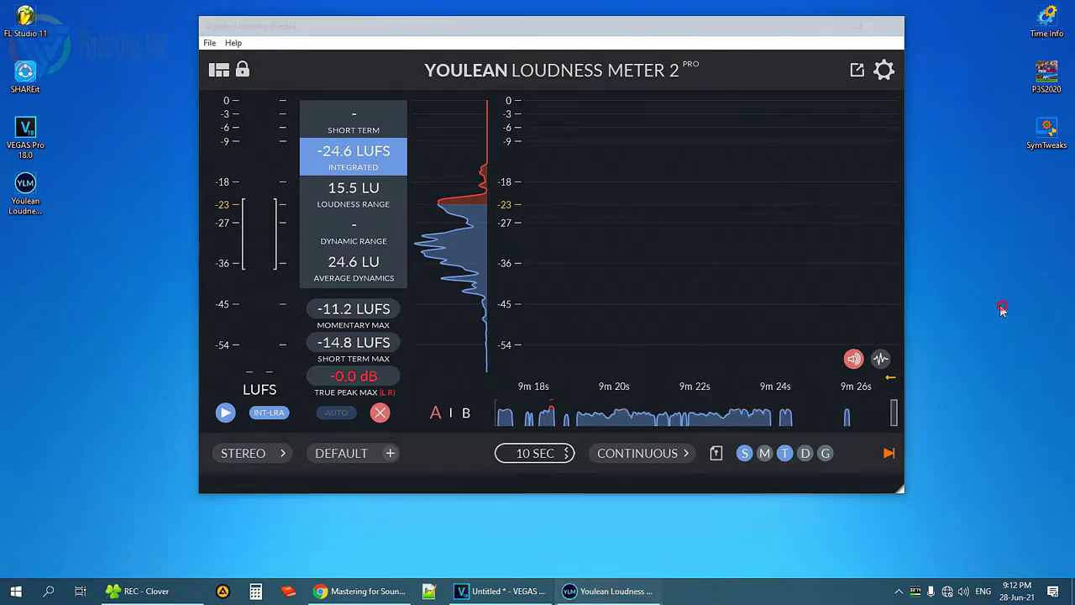
pyautogui.click(500, 590)
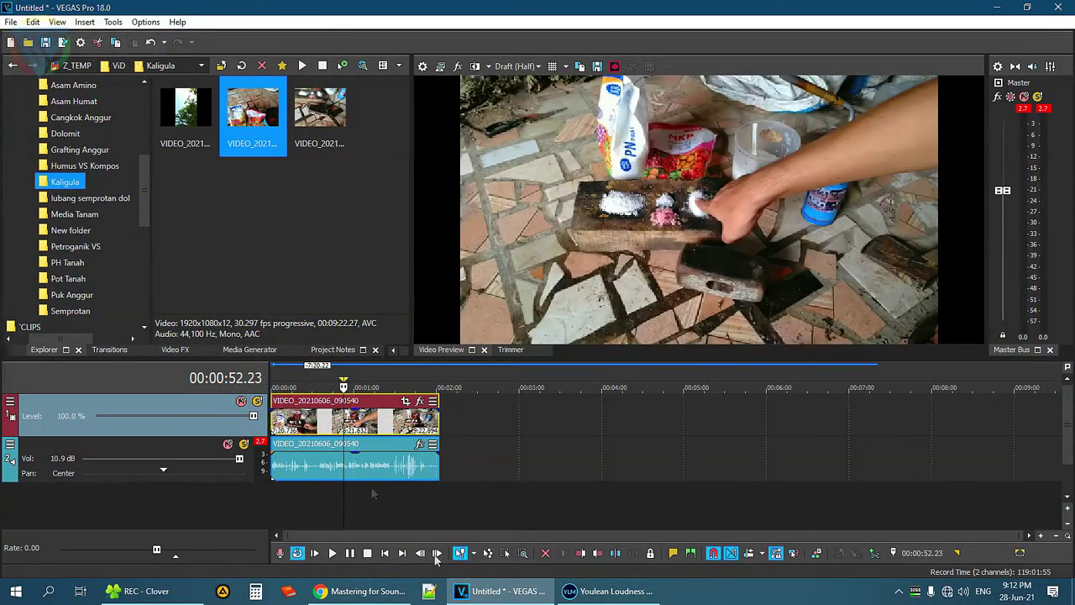
# Show the Loudness Meters panel via View > Window
pyautogui.click(58, 21)
pyautogui.click(58, 20)
pyautogui.click(57, 22)
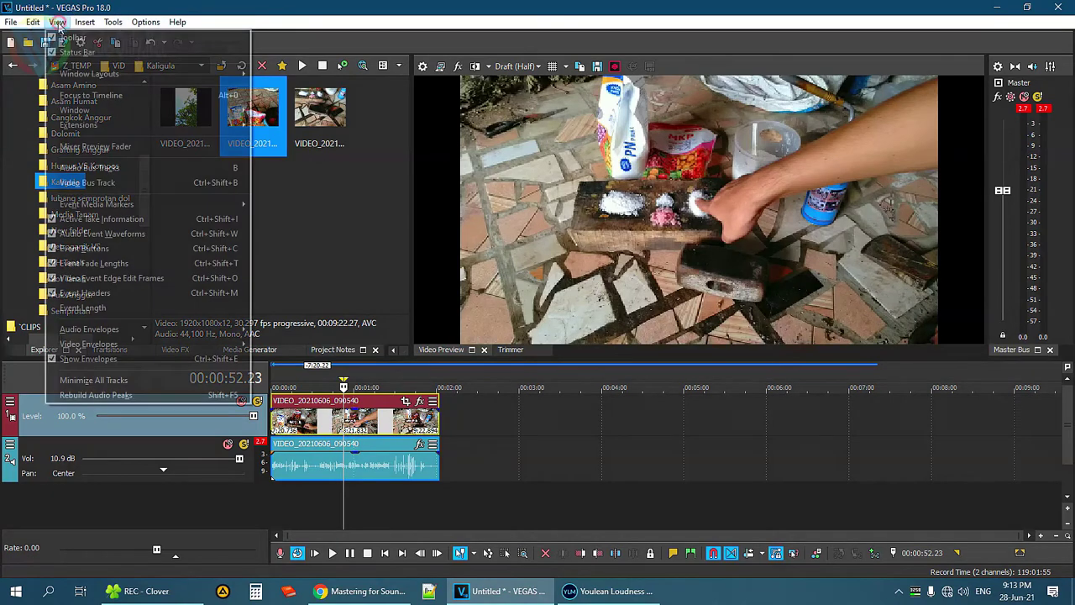
pyautogui.moveTo(211, 112)
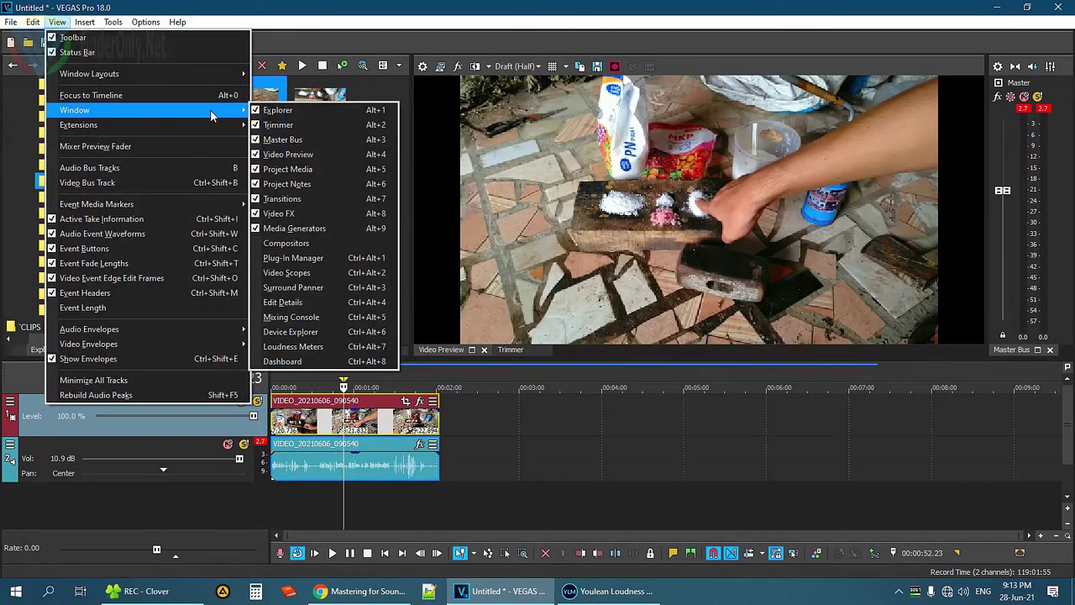
pyautogui.click(285, 302)
pyautogui.click(57, 21)
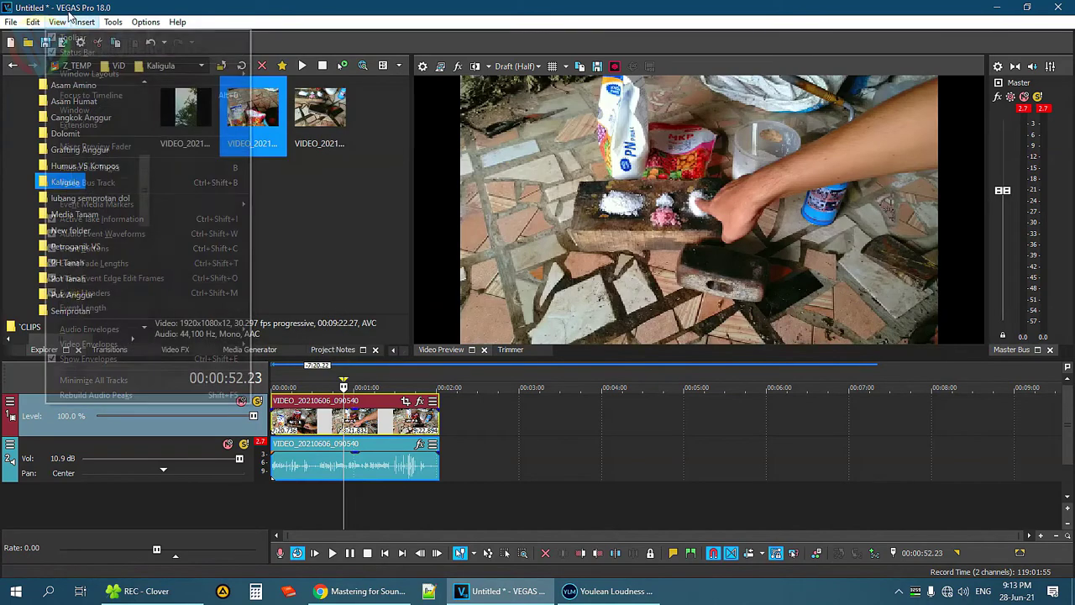
pyautogui.moveTo(200, 112)
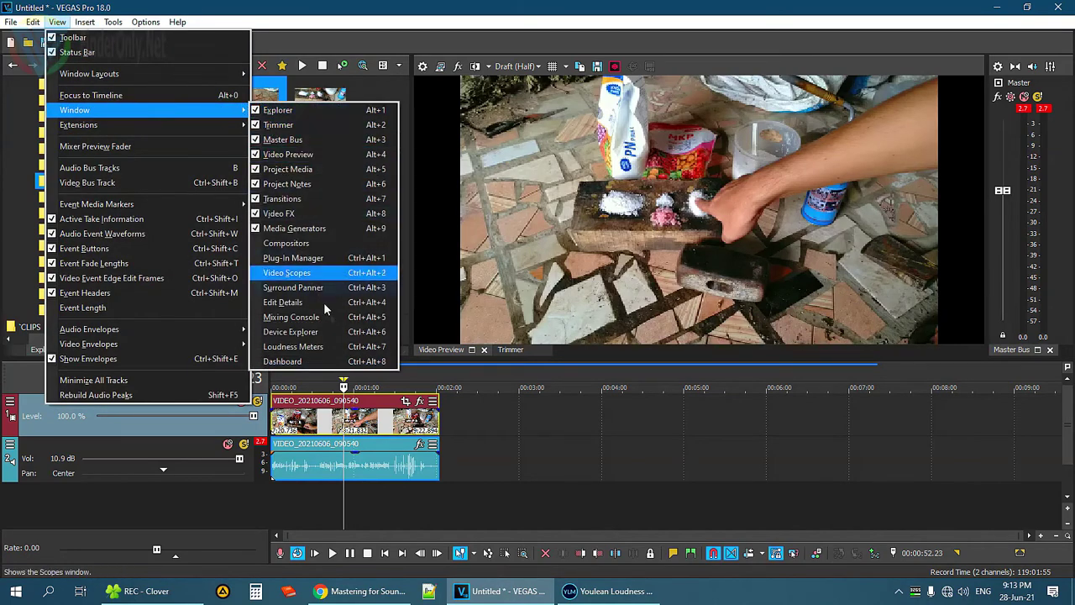
pyautogui.click(316, 353)
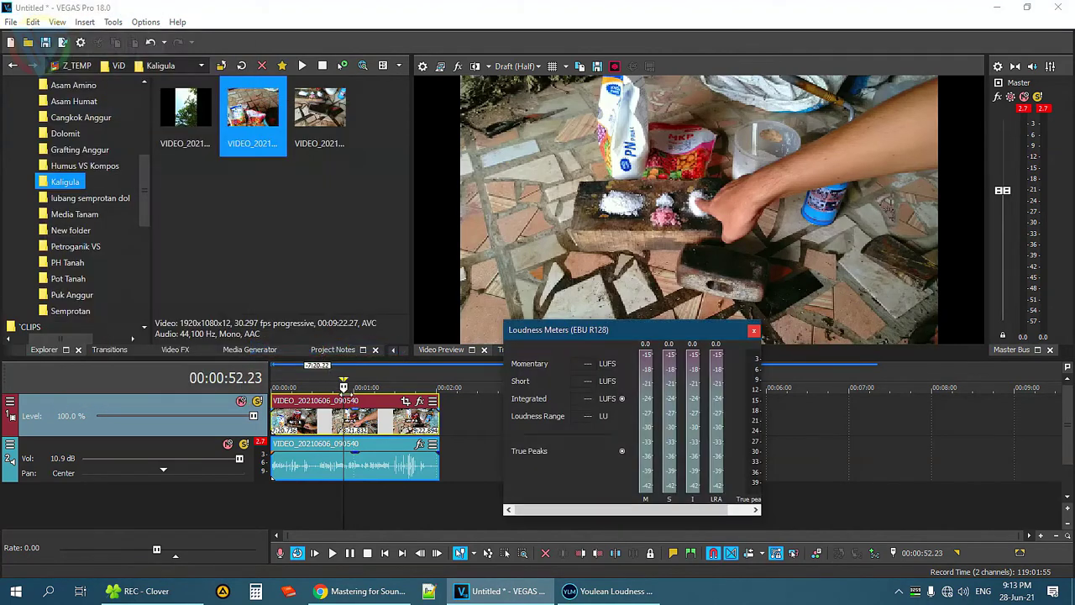
# Play the project from the start and read -17.4 LUFS integrated, 4.4 LU range
pyautogui.moveTo(344, 382); pyautogui.dragTo(339, 382)
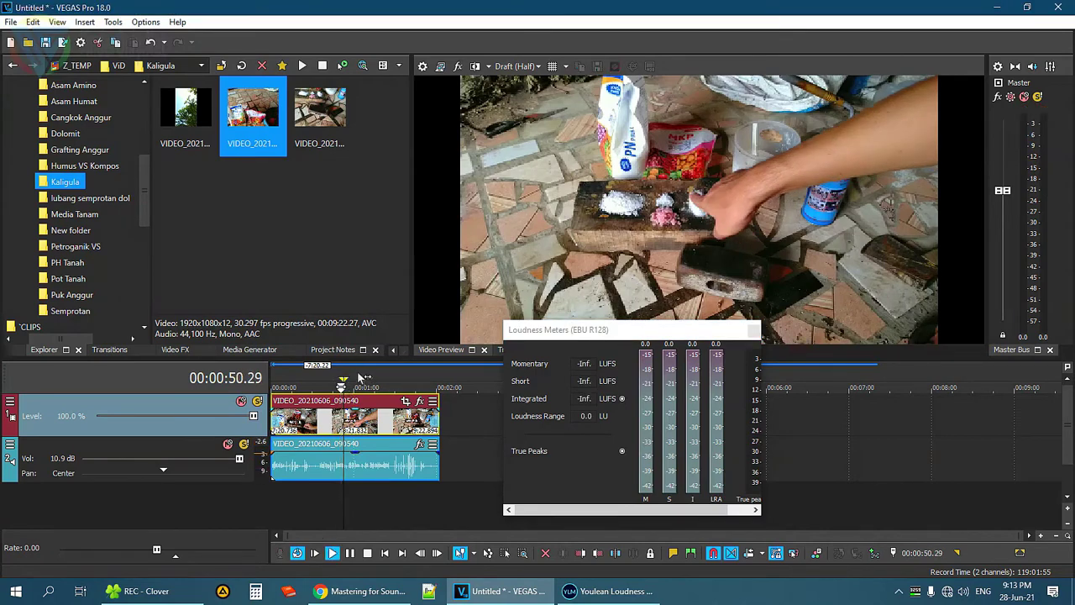
pyautogui.click(272, 384)
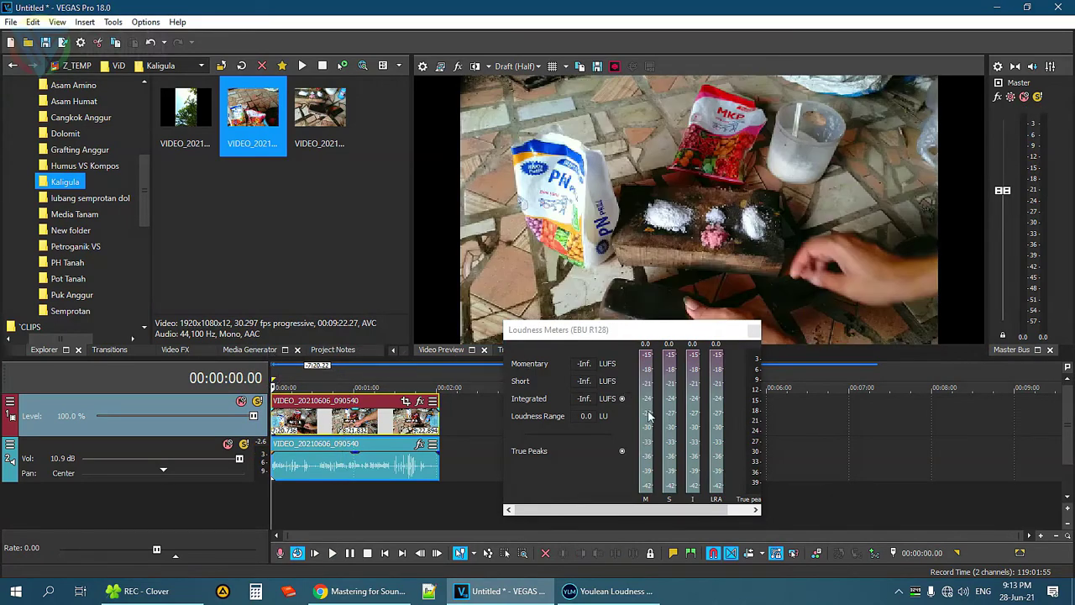
pyautogui.press('space')
pyautogui.press('space')
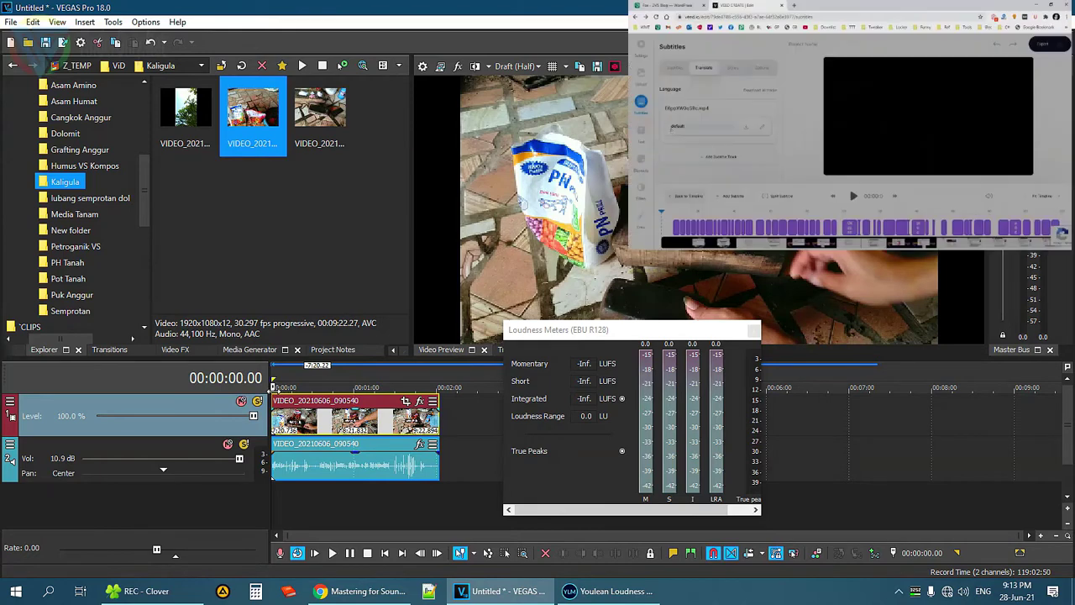
pyautogui.press('space')
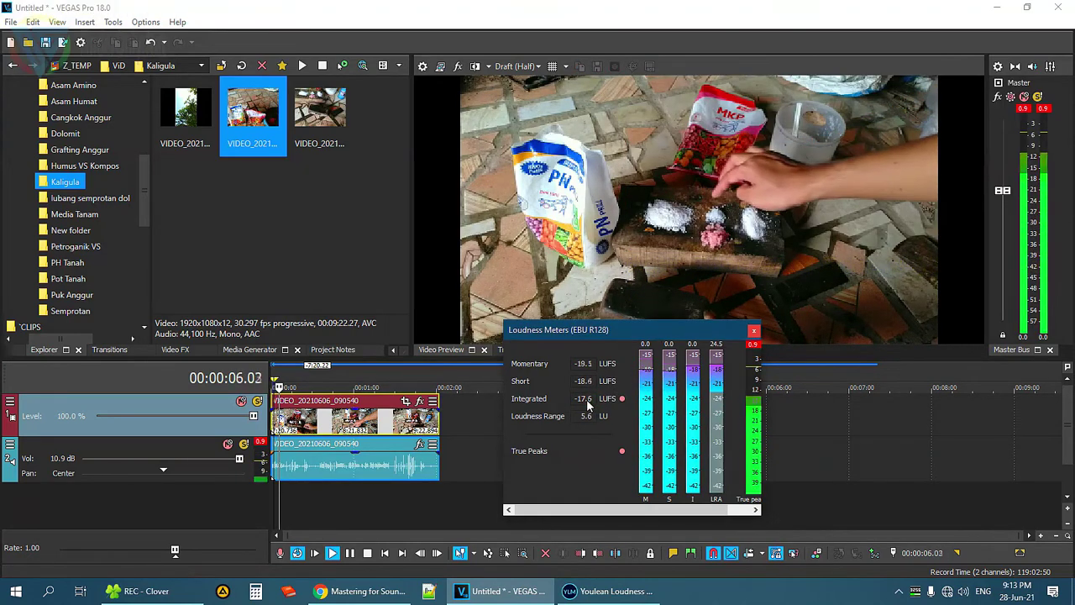
pyautogui.press('space')
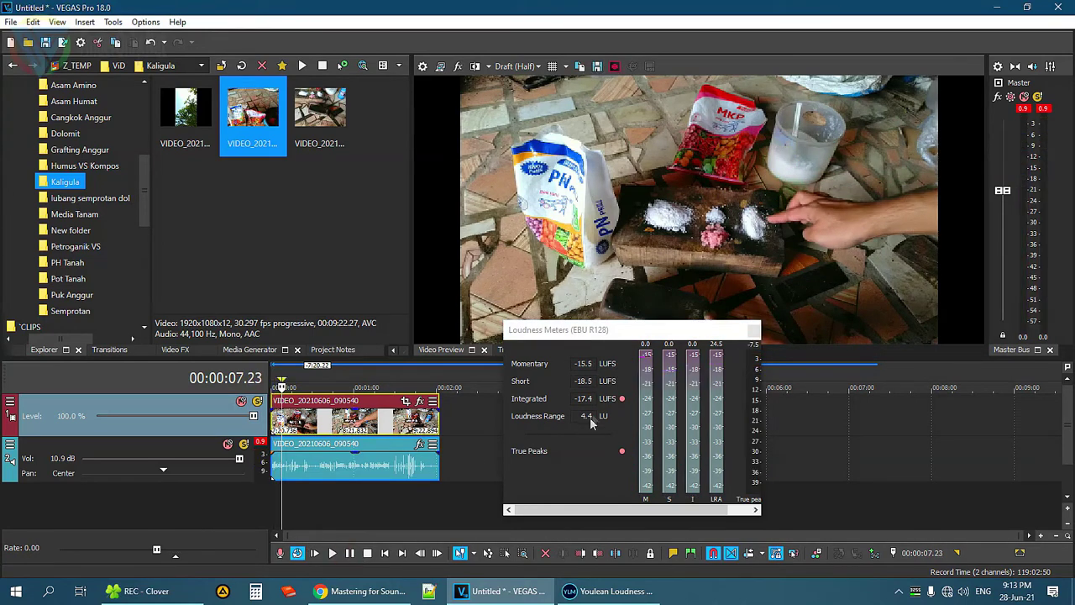
pyautogui.click(586, 404)
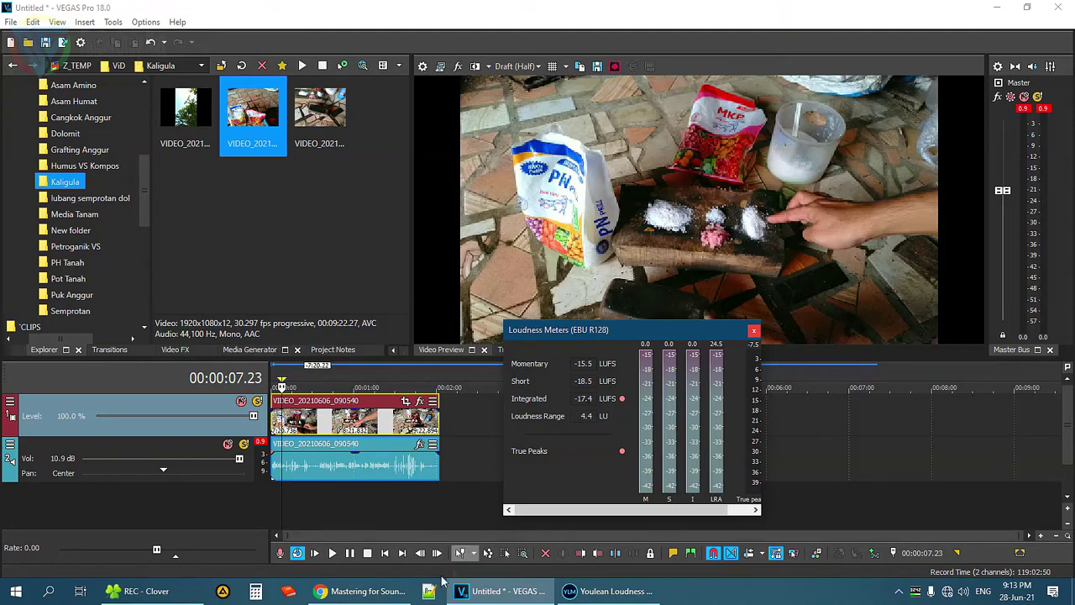
# Confirm YouTube's -13 to -15 LUFS target, then raise the audio track volume to 12.0 dB
pyautogui.click(361, 591)
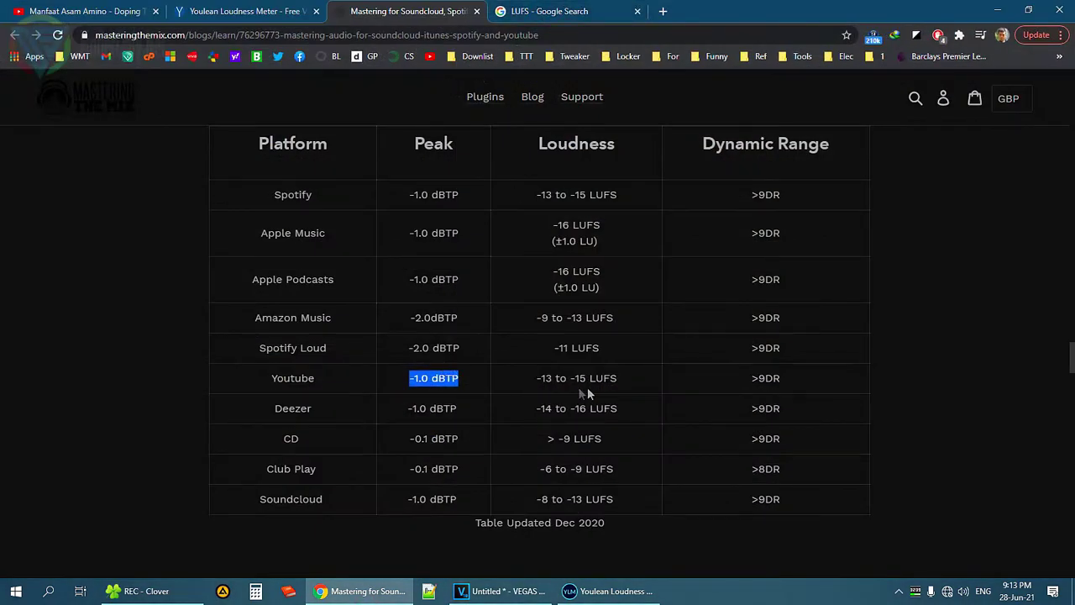
pyautogui.click(539, 378)
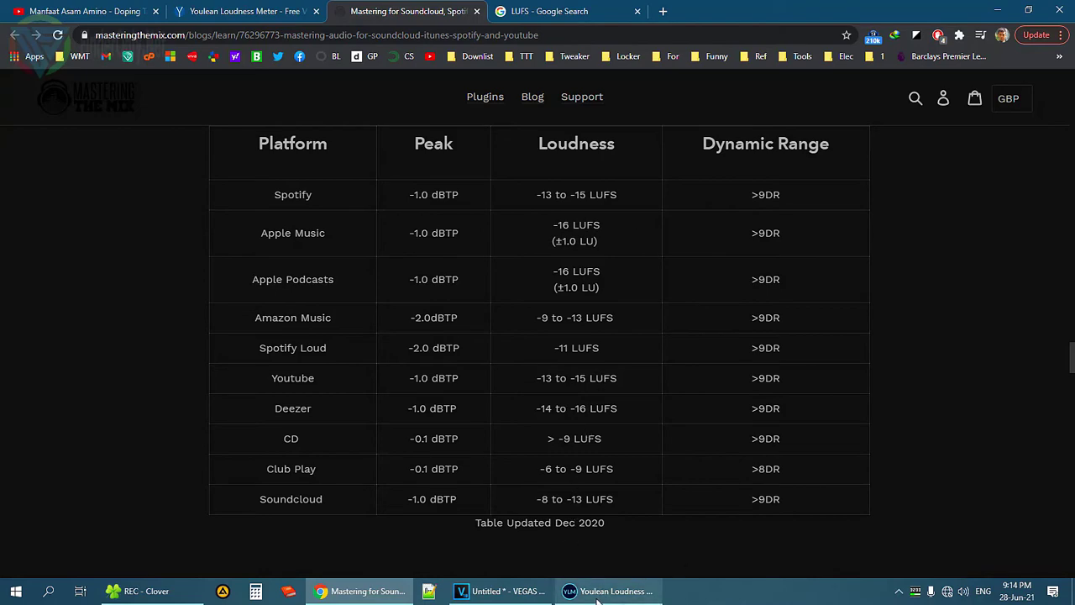
pyautogui.click(502, 591)
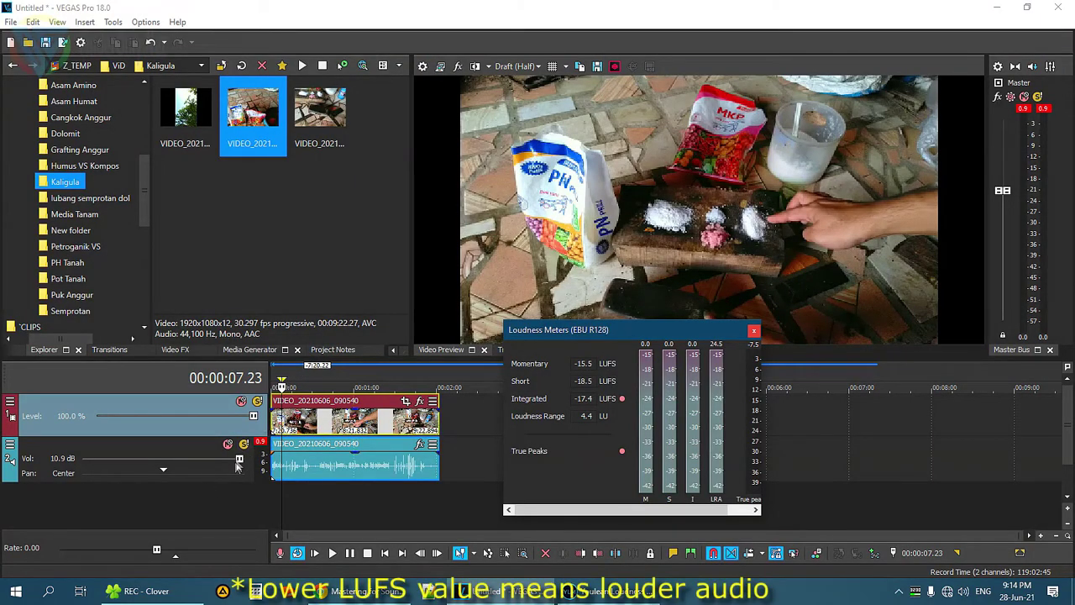
pyautogui.moveTo(239, 460)
pyautogui.mouseDown()
pyautogui.moveTo(213, 473)
pyautogui.moveTo(252, 469)
pyautogui.mouseUp()
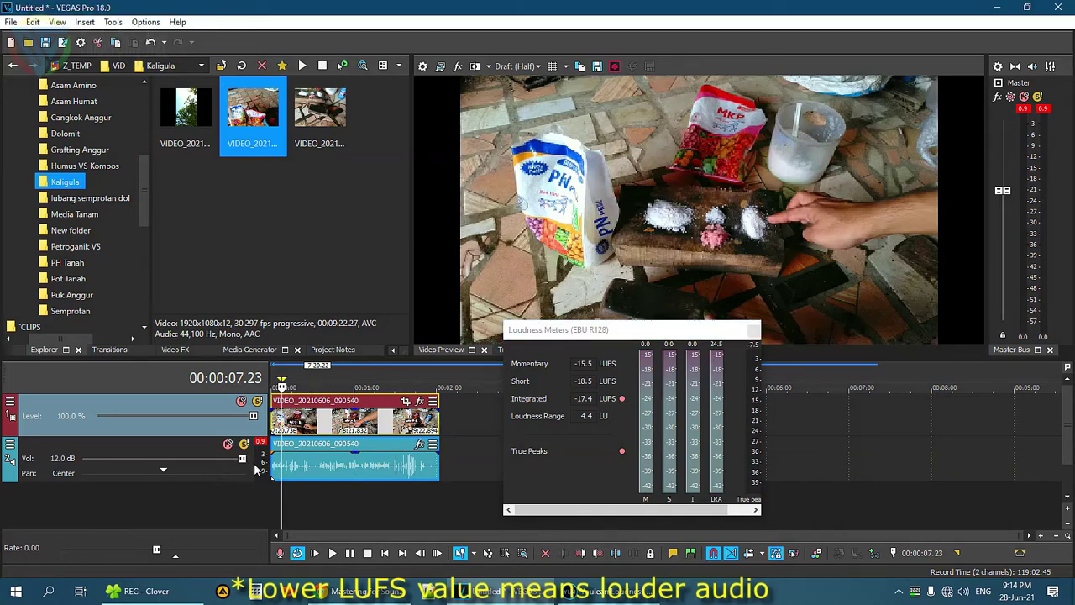
pyautogui.click(369, 594)
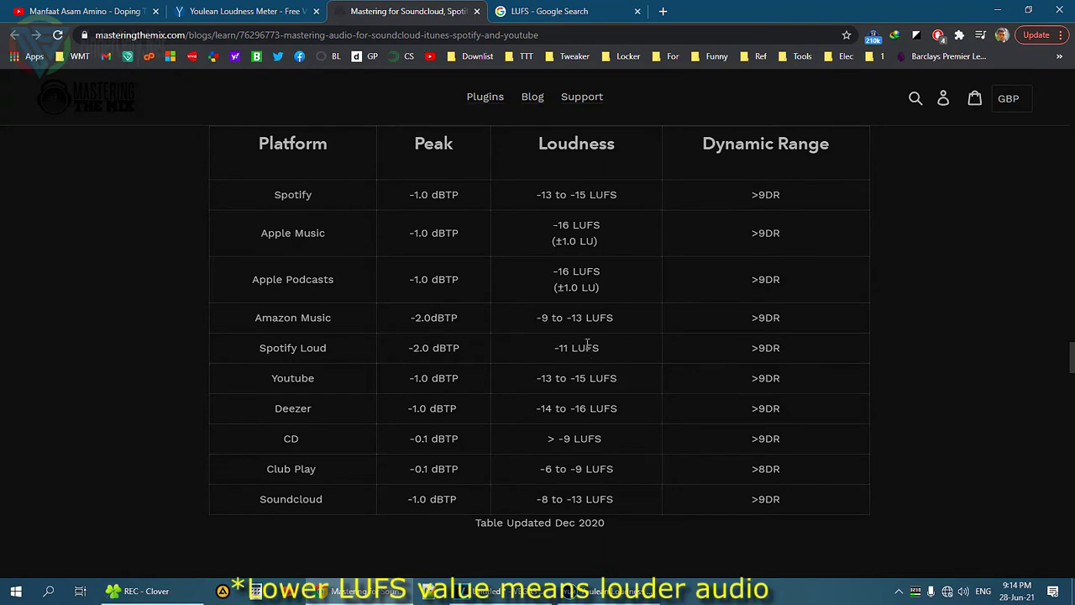
pyautogui.moveTo(603, 356); pyautogui.dragTo(532, 384)
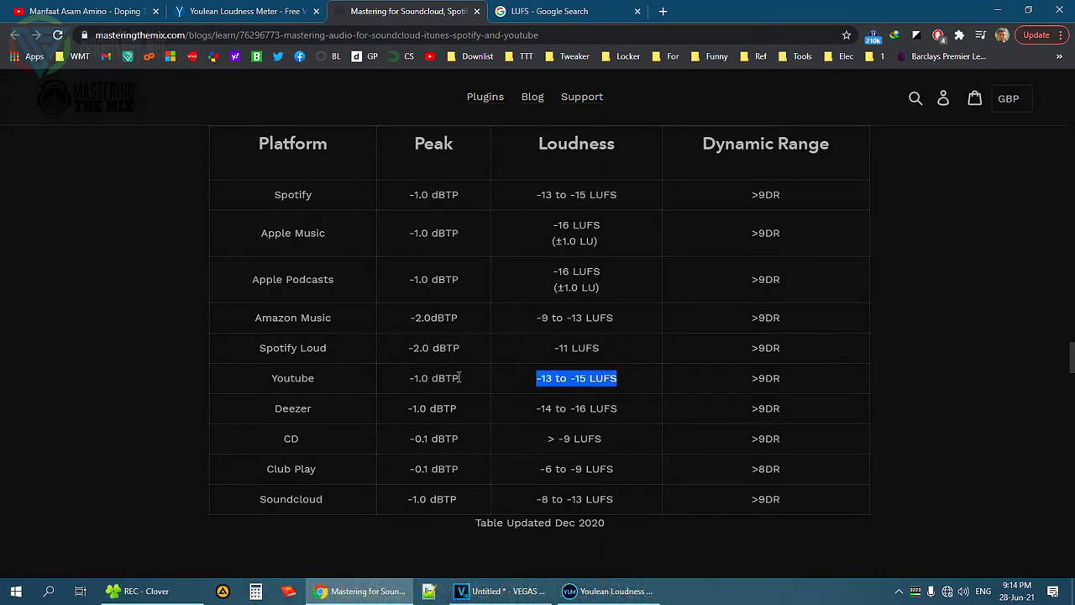
pyautogui.moveTo(458, 378); pyautogui.dragTo(430, 383)
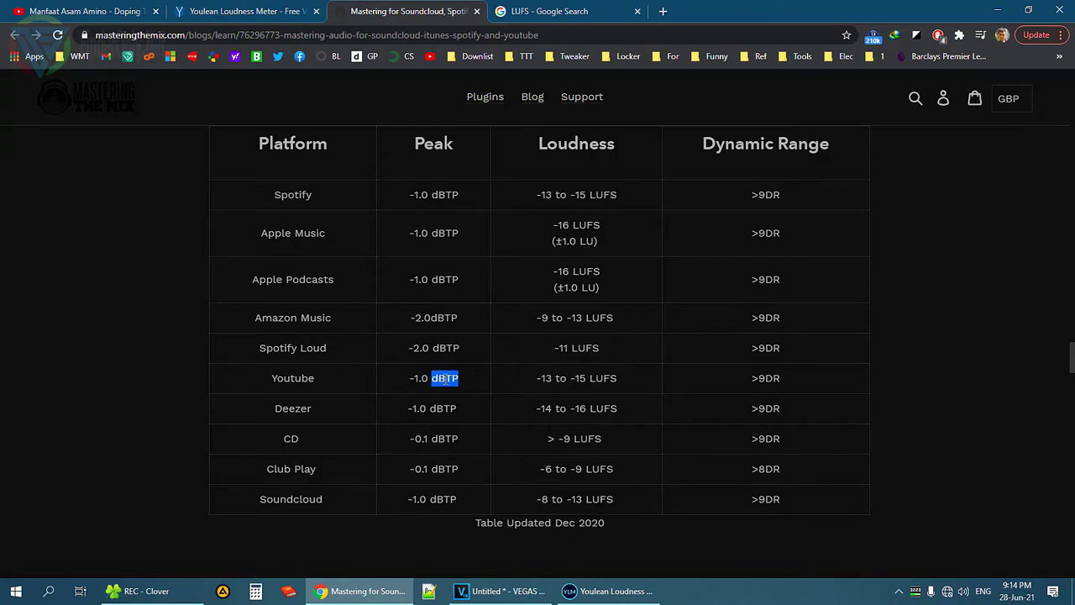
pyautogui.click(500, 591)
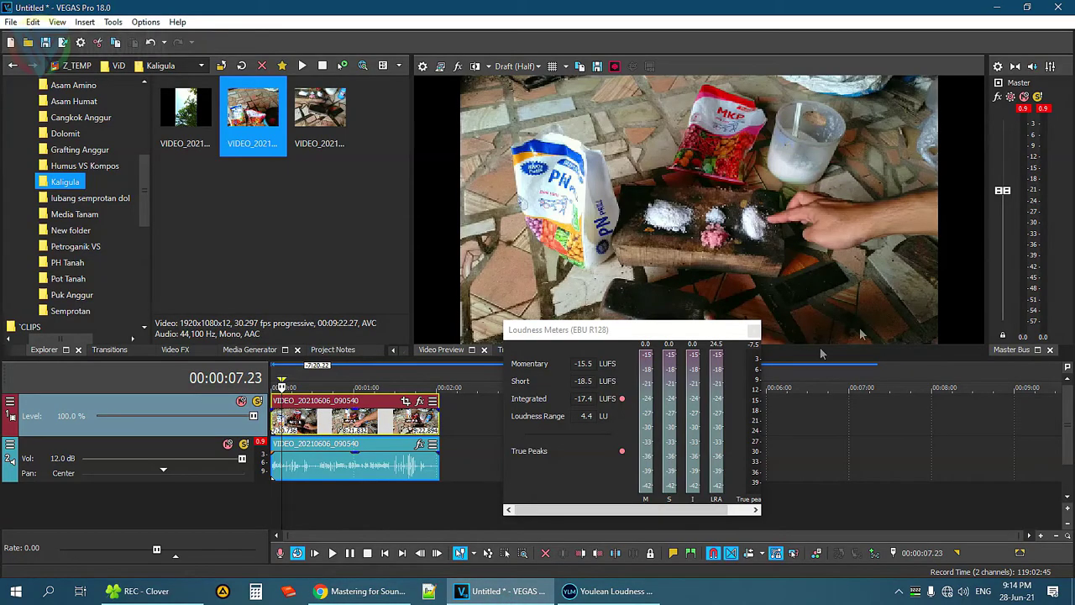
# Re-measure the project at -18.1 LUFS integrated, keep the track at 12.0 dB, and close the meters
pyautogui.moveTo(632, 334); pyautogui.dragTo(723, 313)
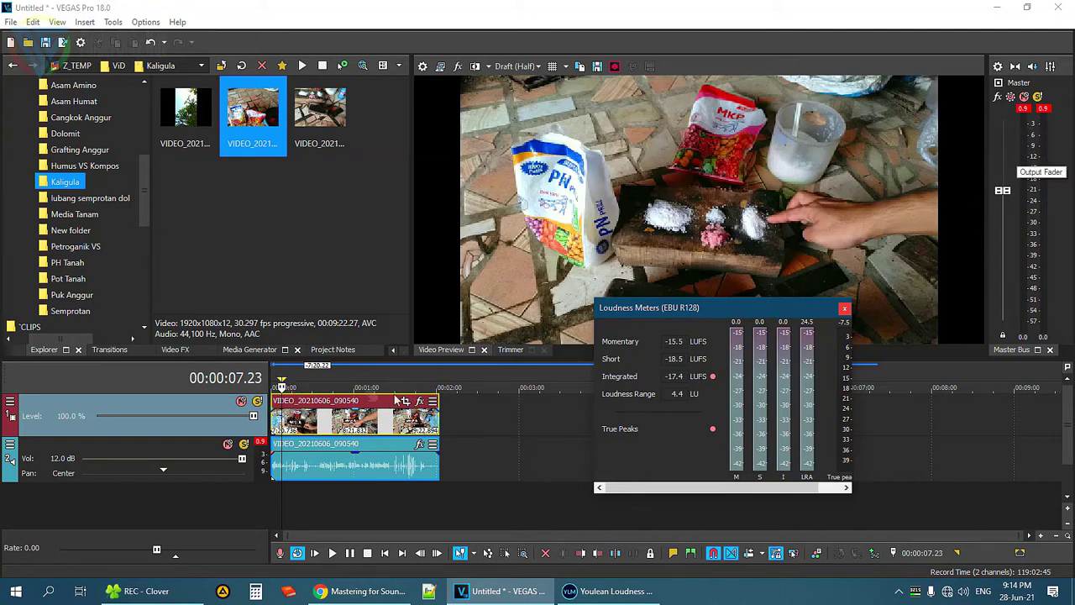
pyautogui.moveTo(282, 386); pyautogui.dragTo(282, 386)
pyautogui.press('space')
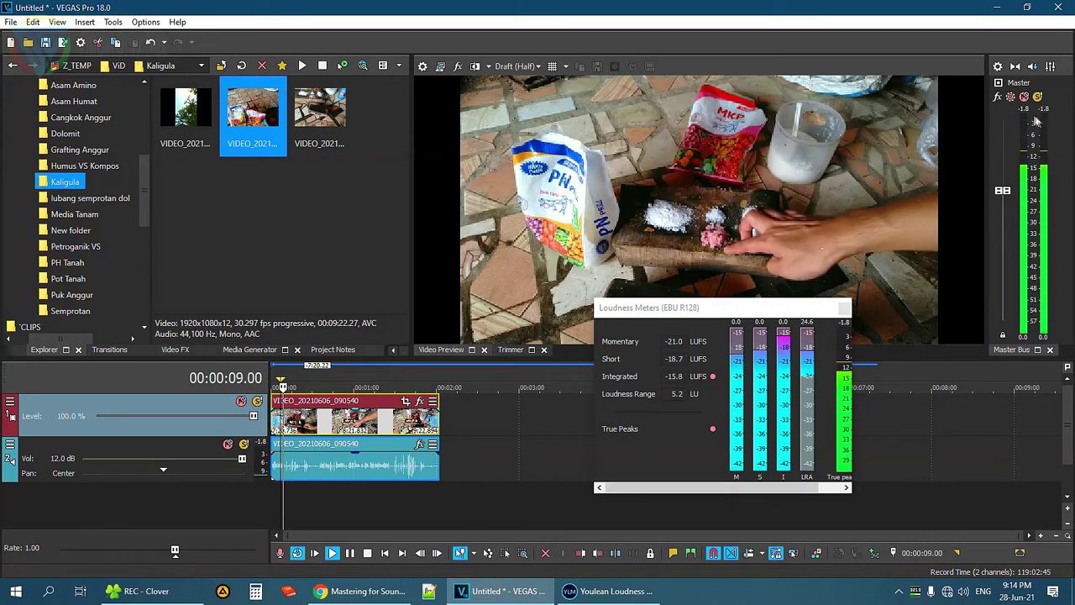
pyautogui.press('space')
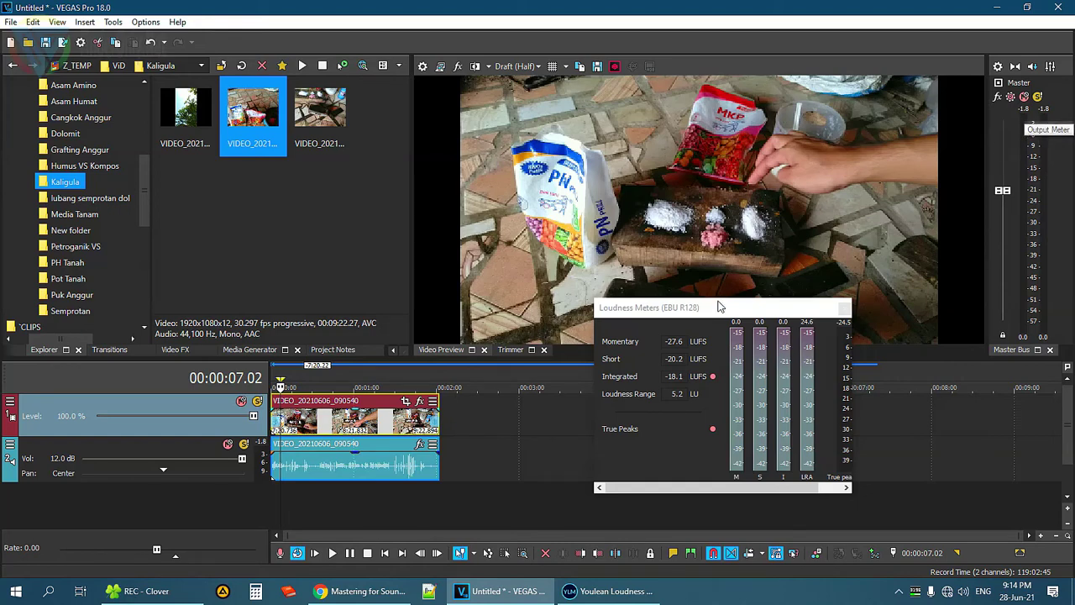
pyautogui.moveTo(242, 458); pyautogui.dragTo(236, 459)
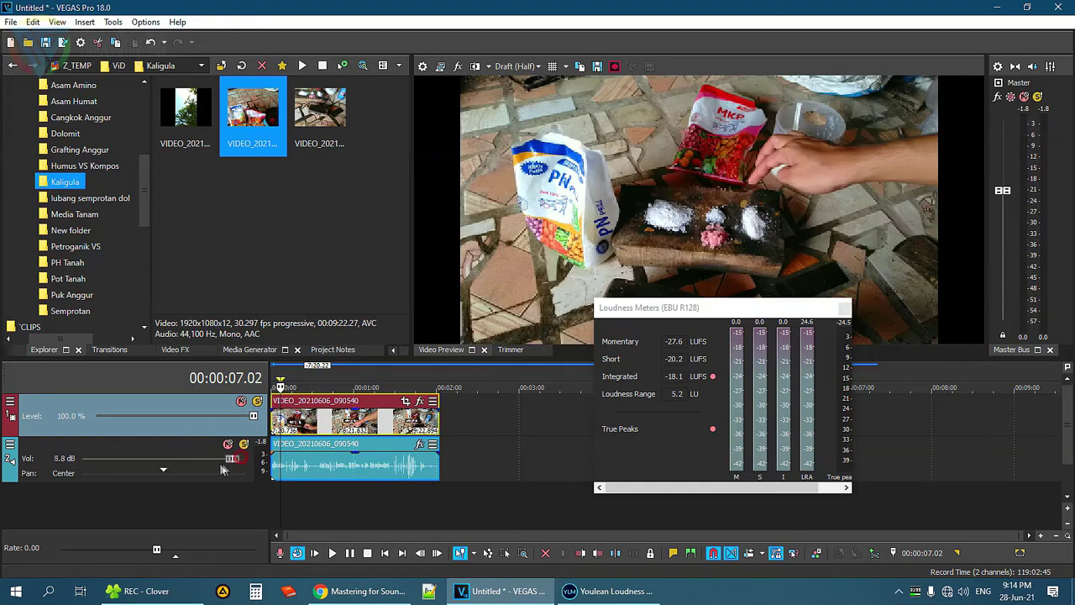
pyautogui.scroll(-5, 225, 468)
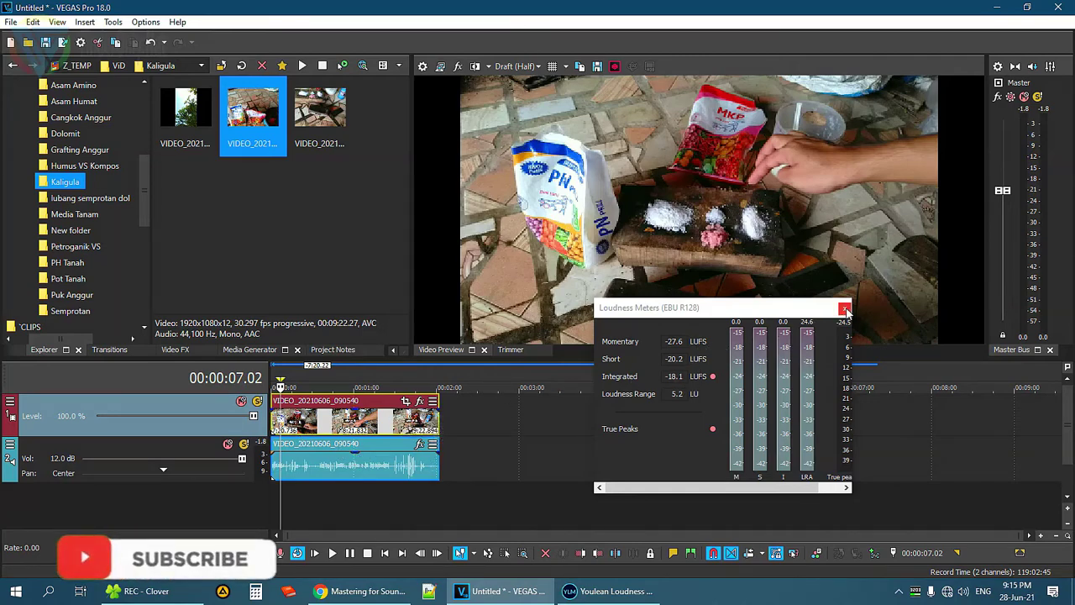
pyautogui.click(844, 309)
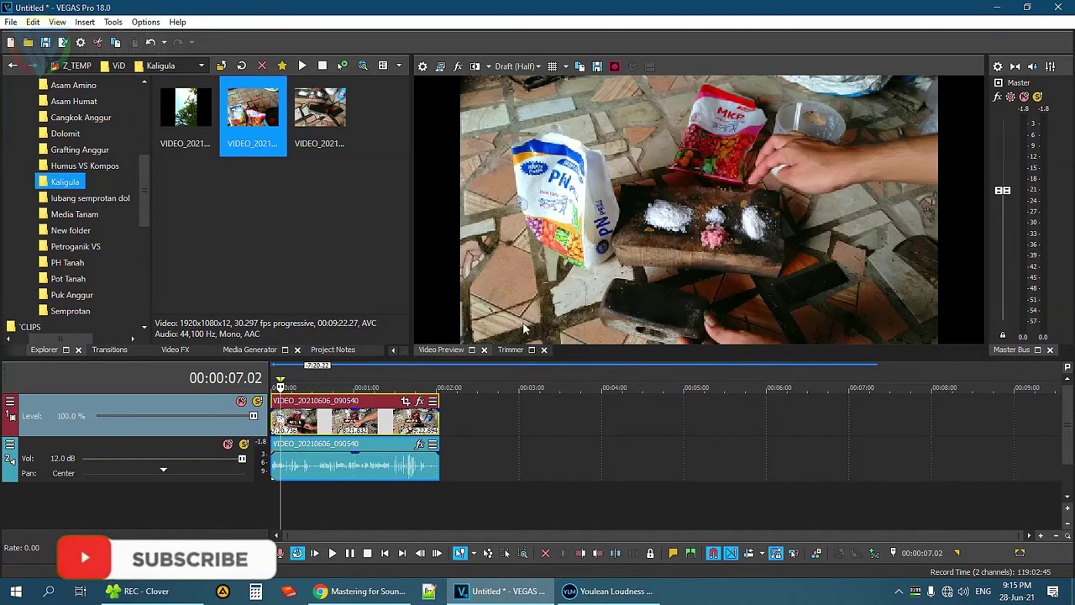
# Recheck YouTube's targets in the browser table, then play the project to hear the boosted audio
pyautogui.press('space')
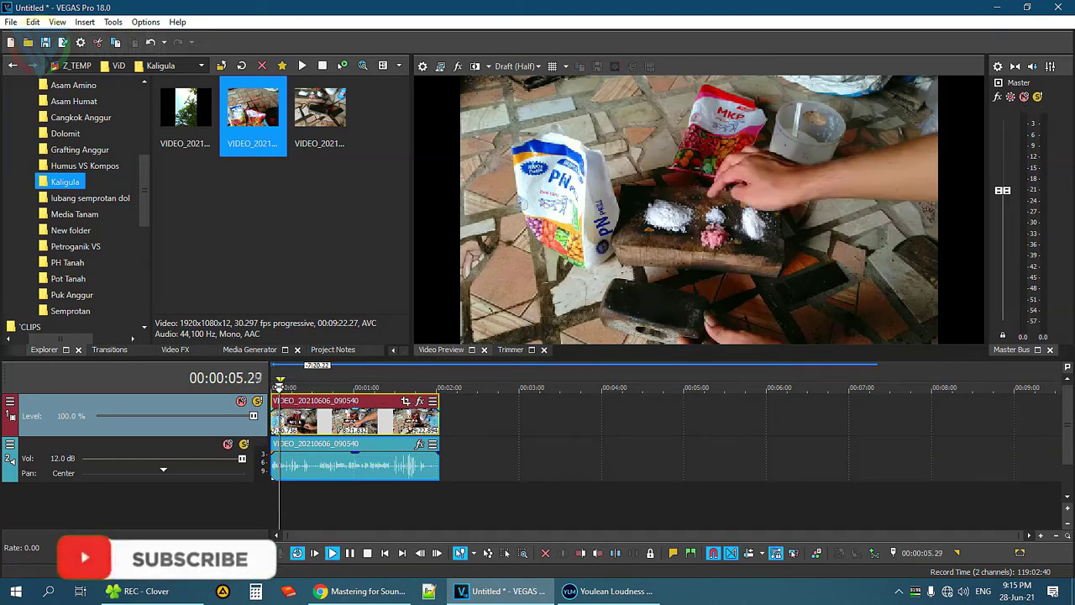
pyautogui.press('space')
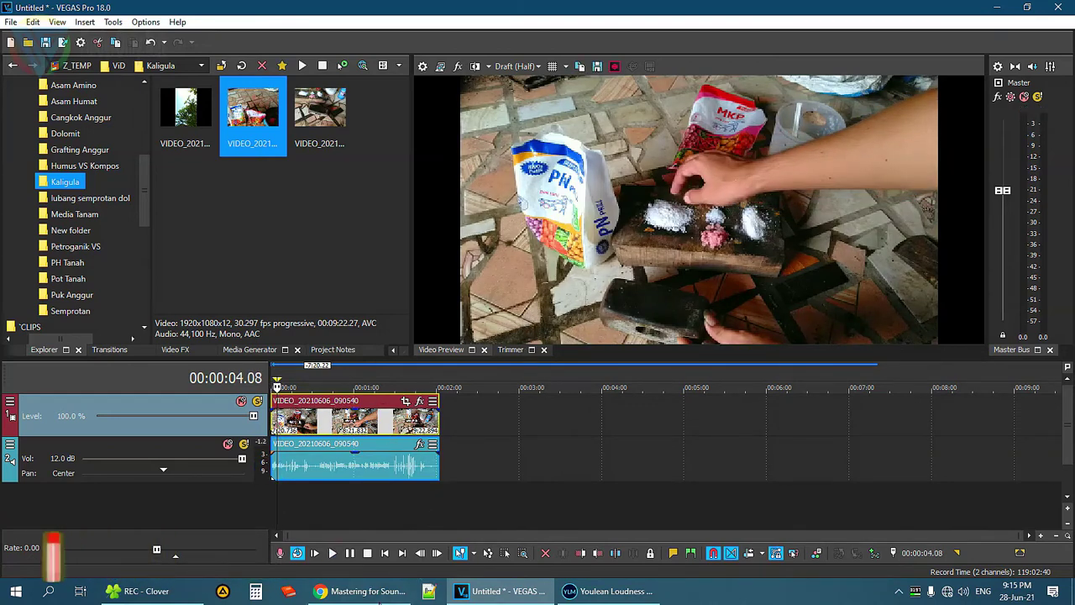
pyautogui.click(362, 591)
pyautogui.click(592, 384)
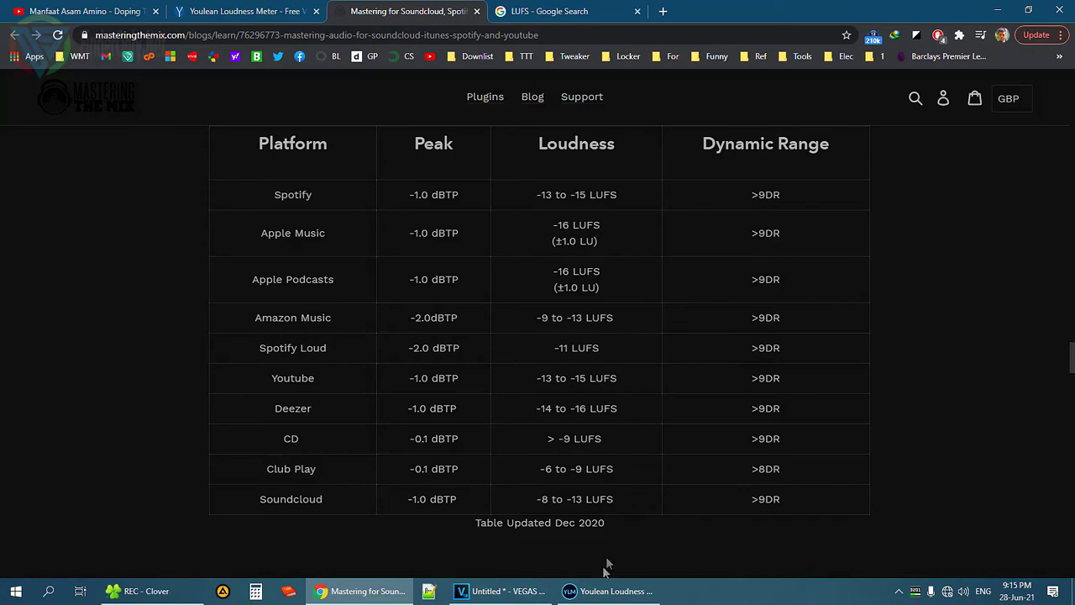
pyautogui.click(503, 591)
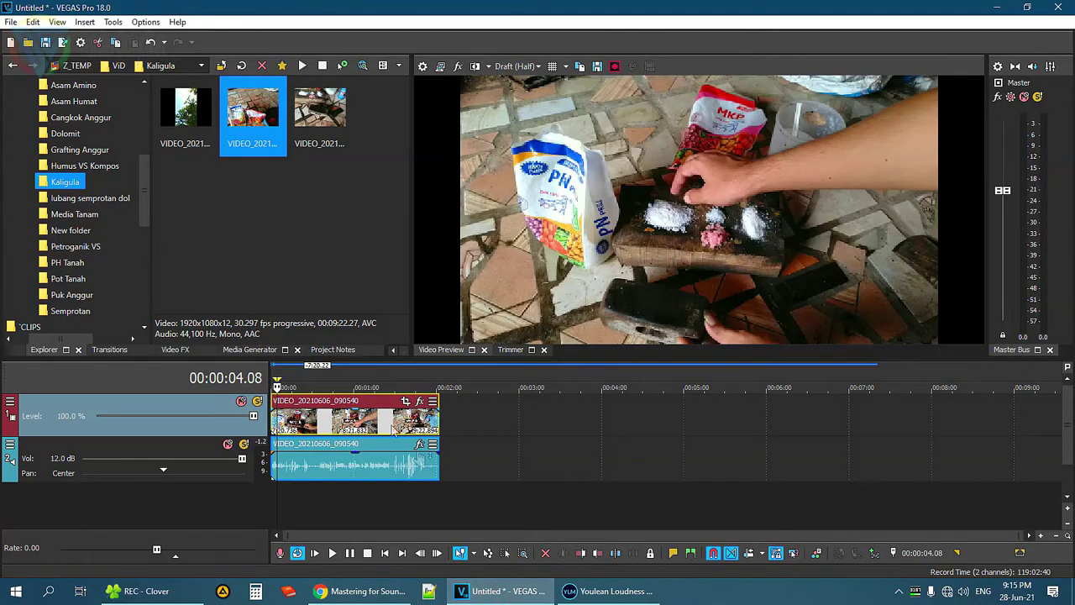
pyautogui.press('space')
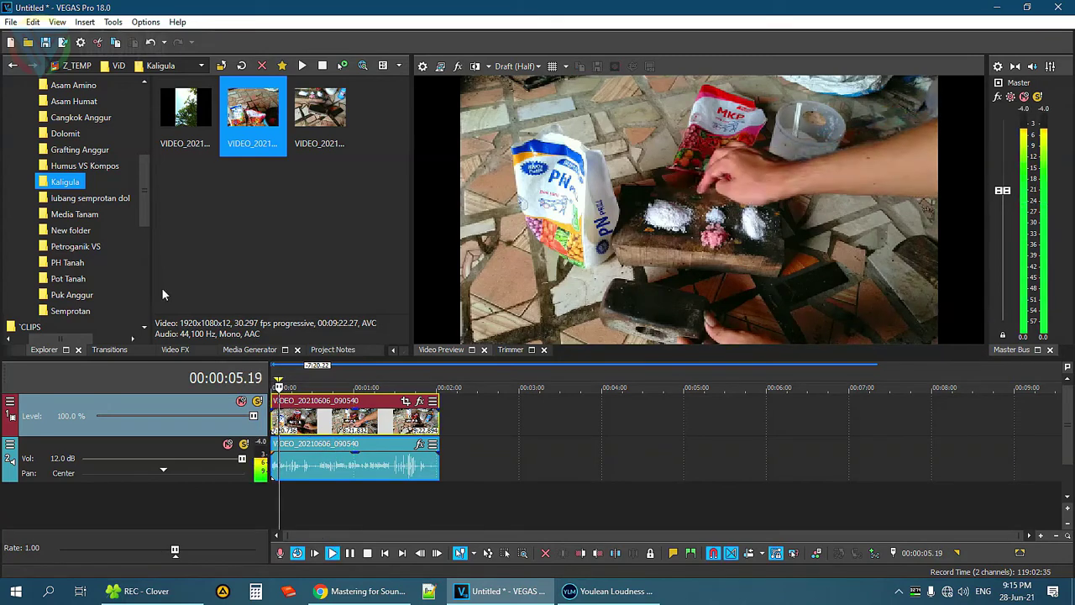
# From the Youtube Free Musics folder, add 'A Trip Around the Moon' as a new track below
pyautogui.moveTo(147, 195); pyautogui.dragTo(145, 122)
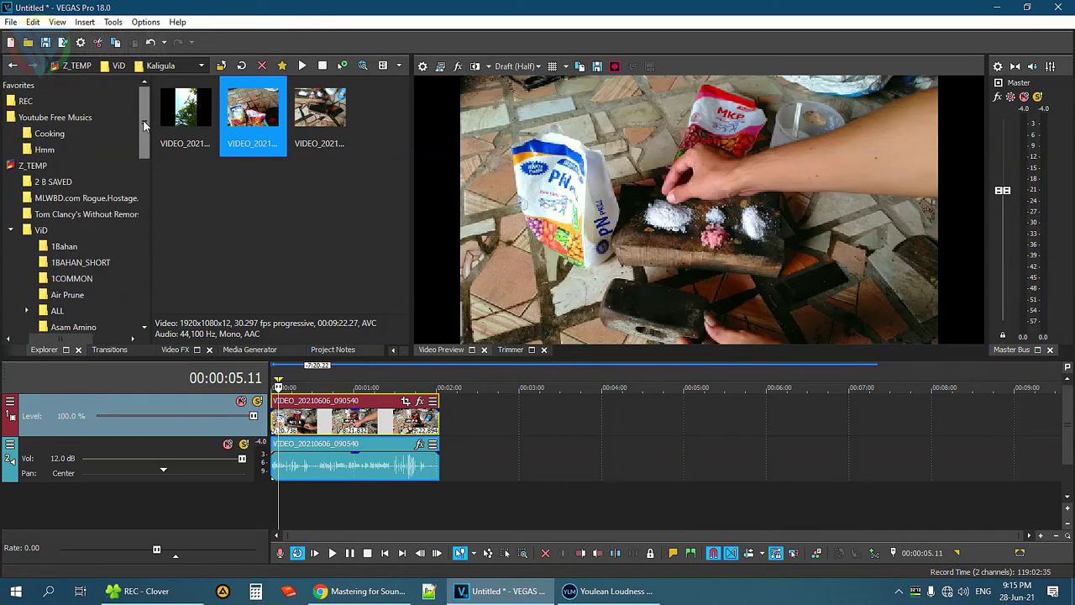
pyautogui.click(50, 121)
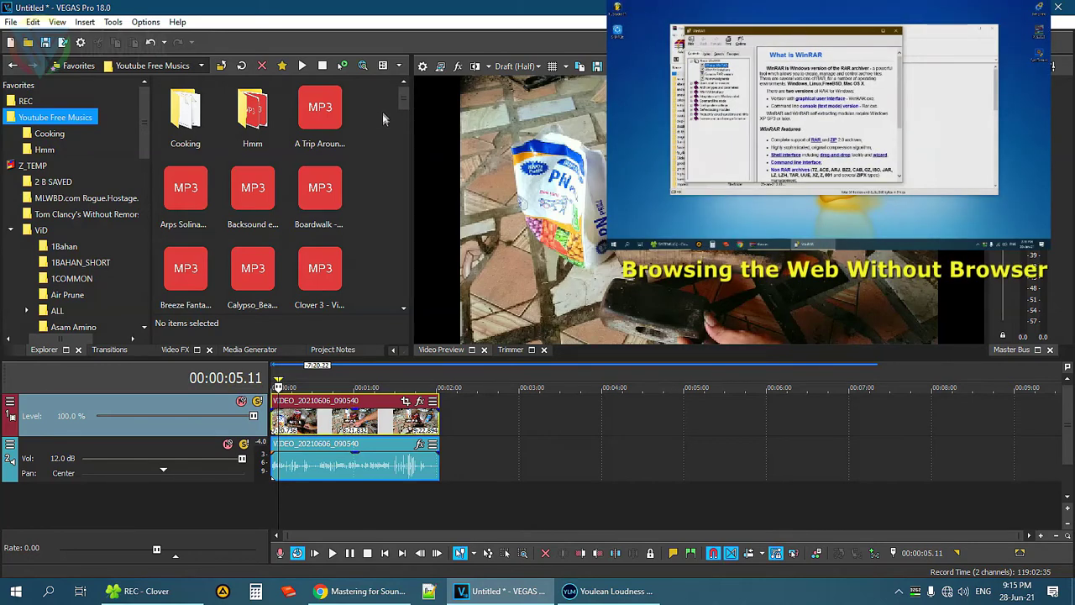
pyautogui.moveTo(328, 135); pyautogui.dragTo(261, 520)
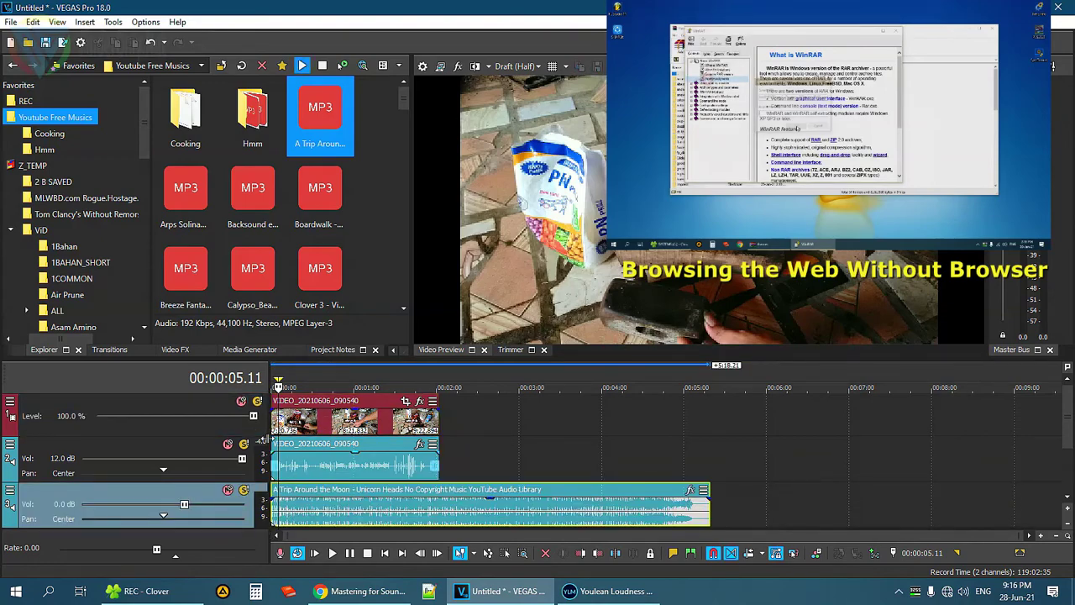
# Play the mix from 18 seconds with the video's own audio track muted
pyautogui.click(295, 384)
pyautogui.press('space')
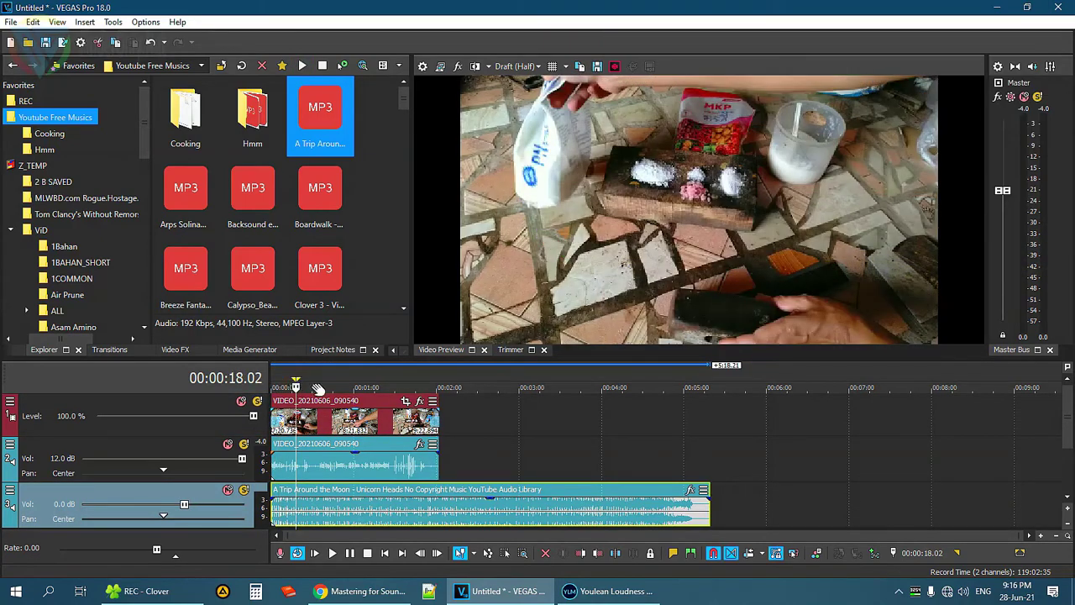
pyautogui.click(228, 444)
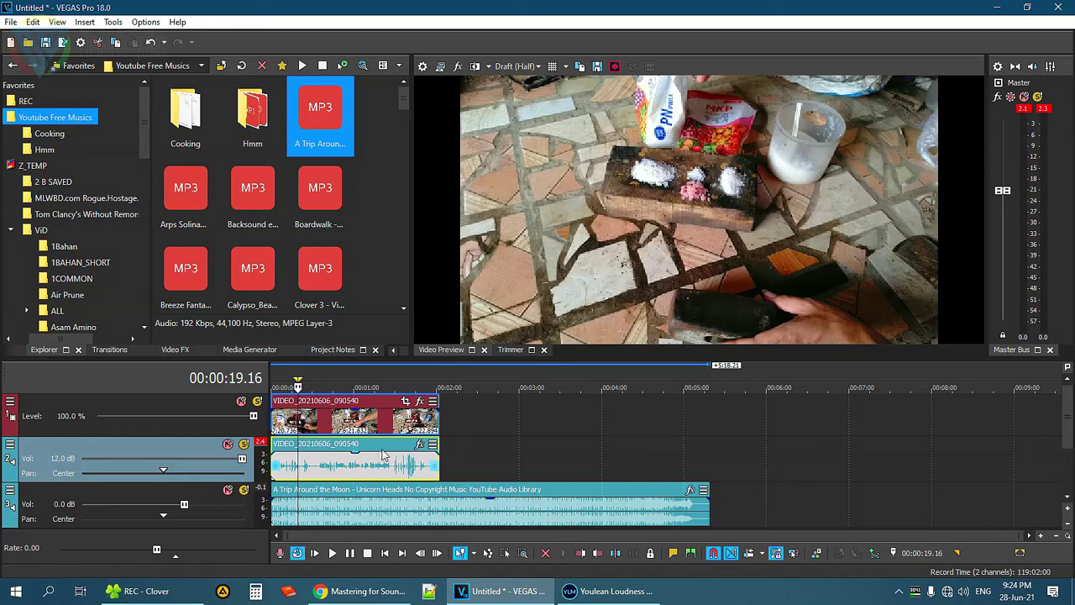
pyautogui.click(337, 445)
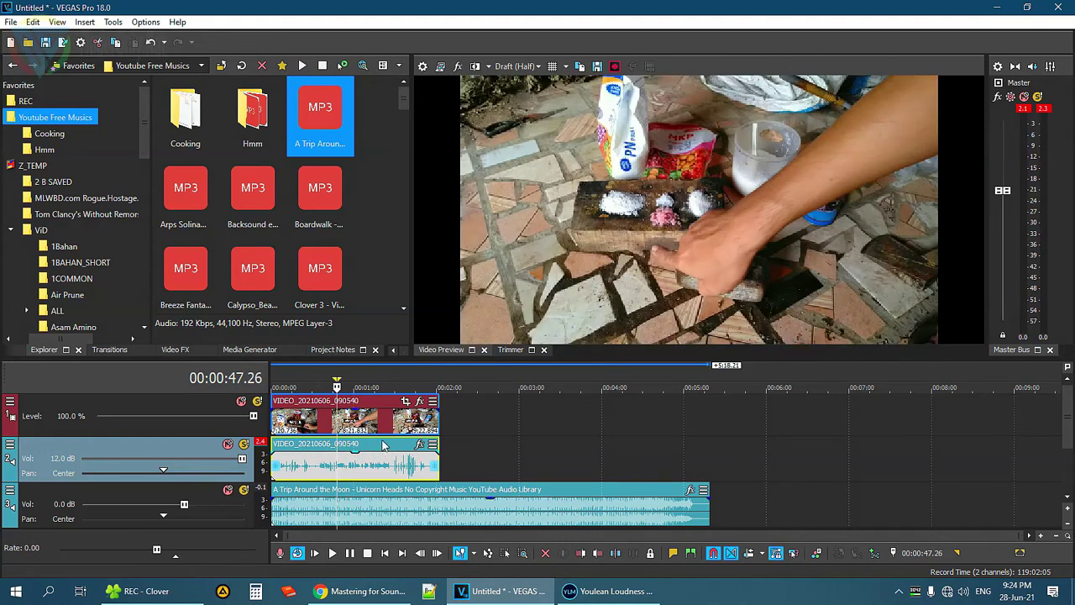
pyautogui.press('space')
pyautogui.press('space')
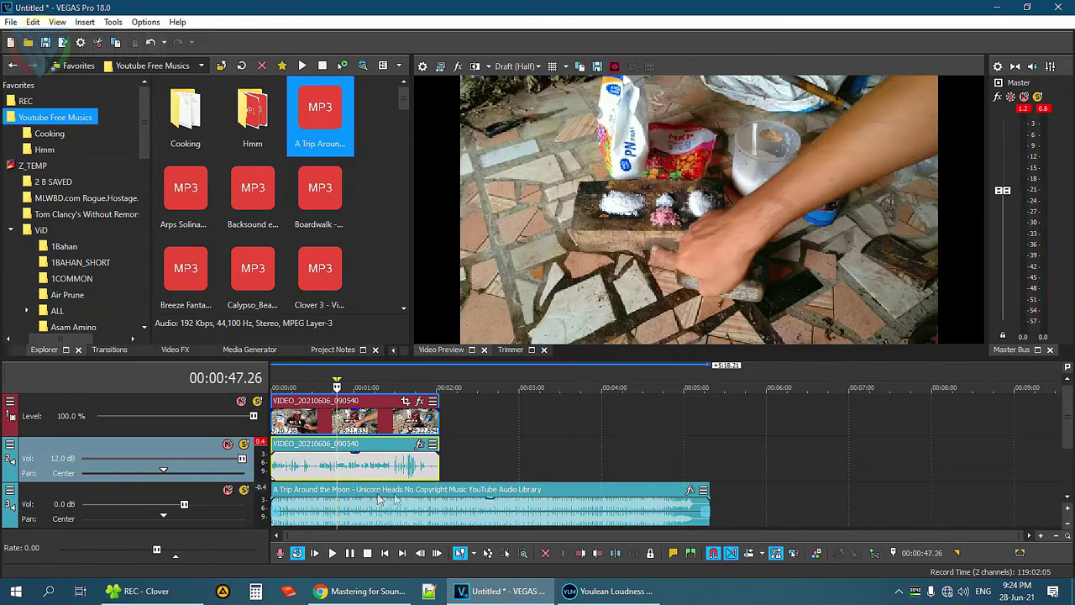
pyautogui.click(427, 496)
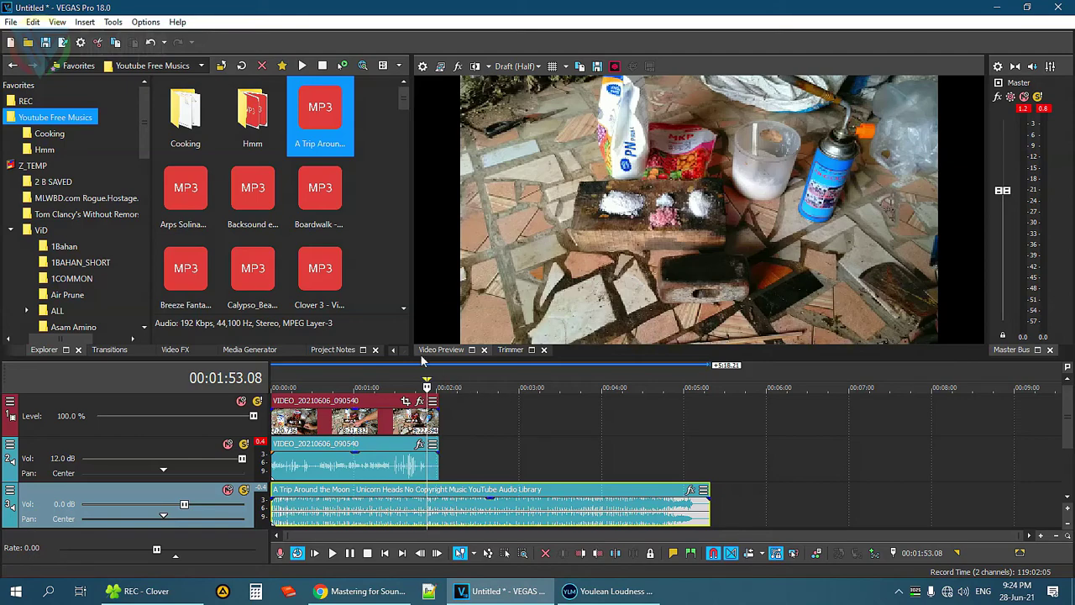
pyautogui.click(10, 23)
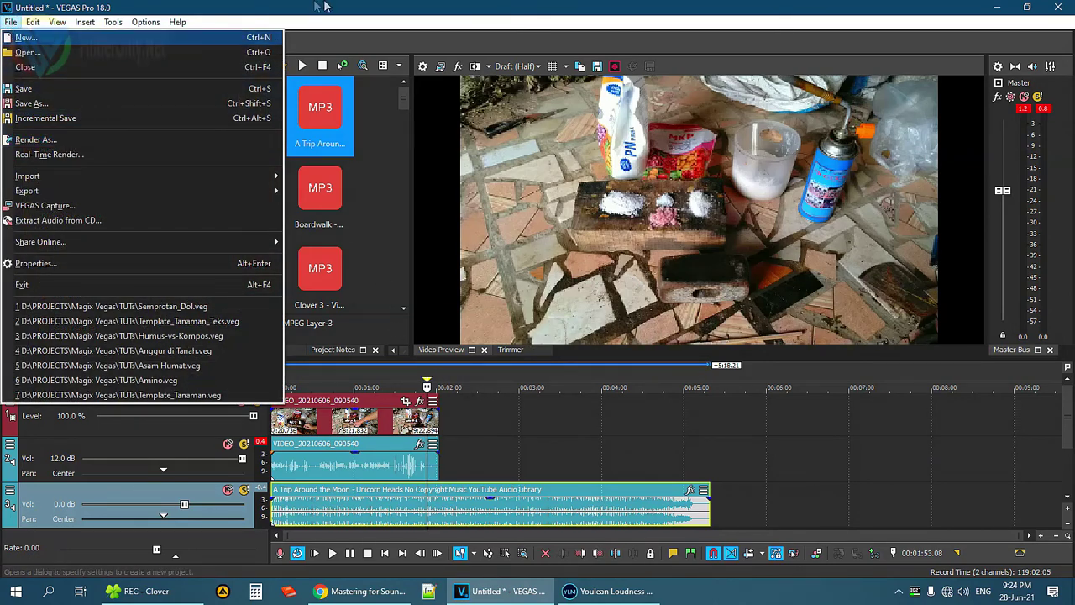
pyautogui.click(350, 6)
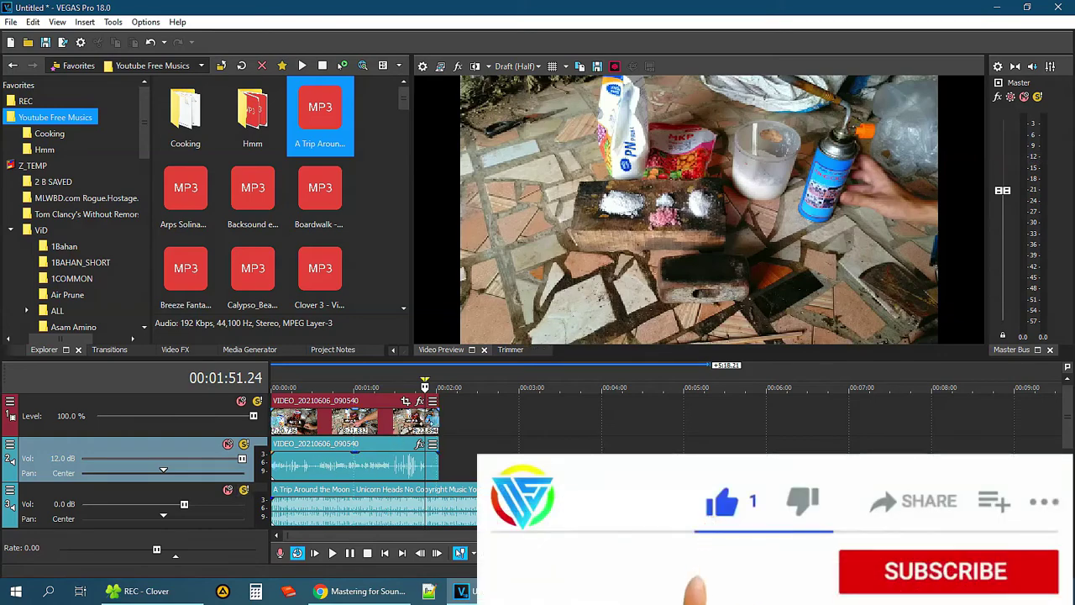
pyautogui.click(369, 588)
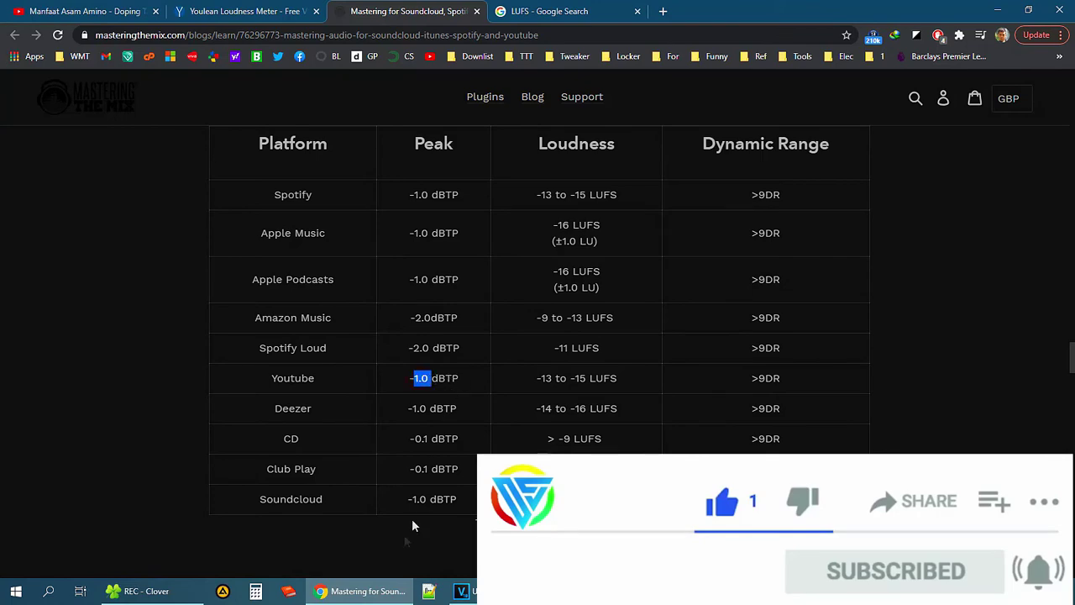
pyautogui.click(498, 591)
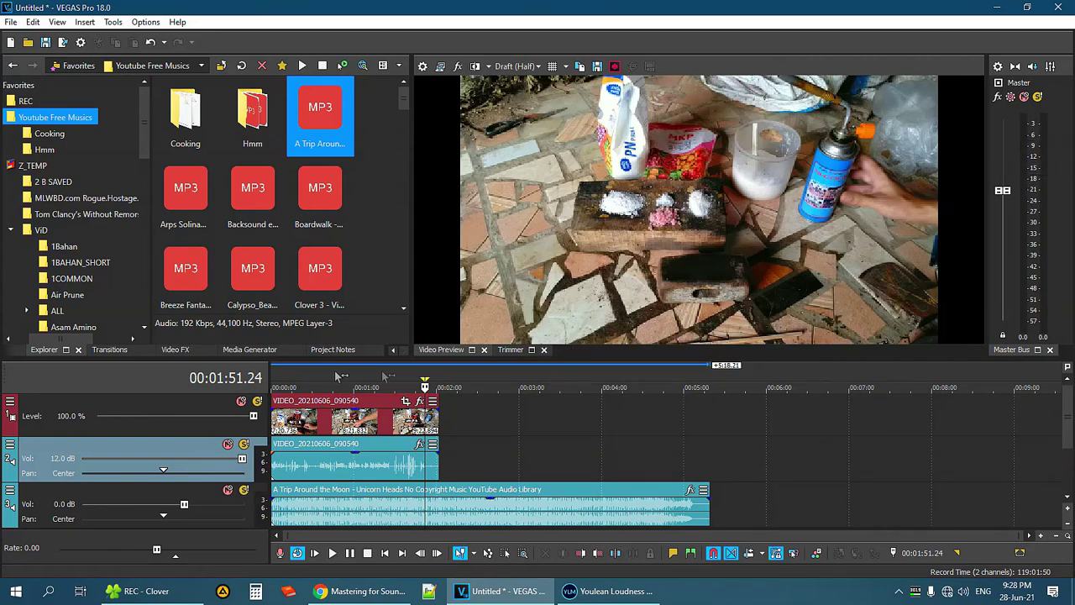
pyautogui.moveTo(425, 383); pyautogui.dragTo(424, 371)
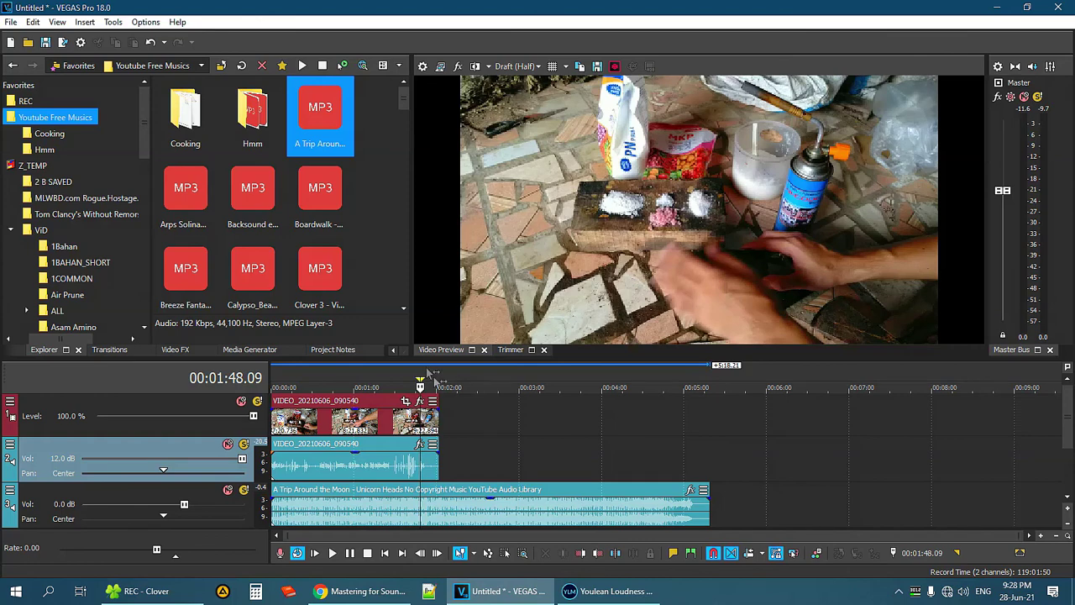